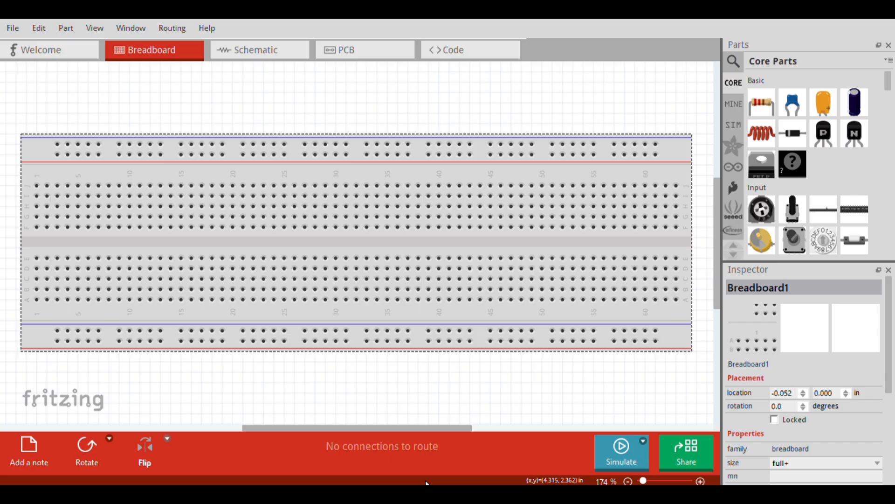
- Add a resistor and a red LED to the sketch, side by side above the breadboard
drag(762, 104, 606, 100)
scroll(774, 195, down, 5)
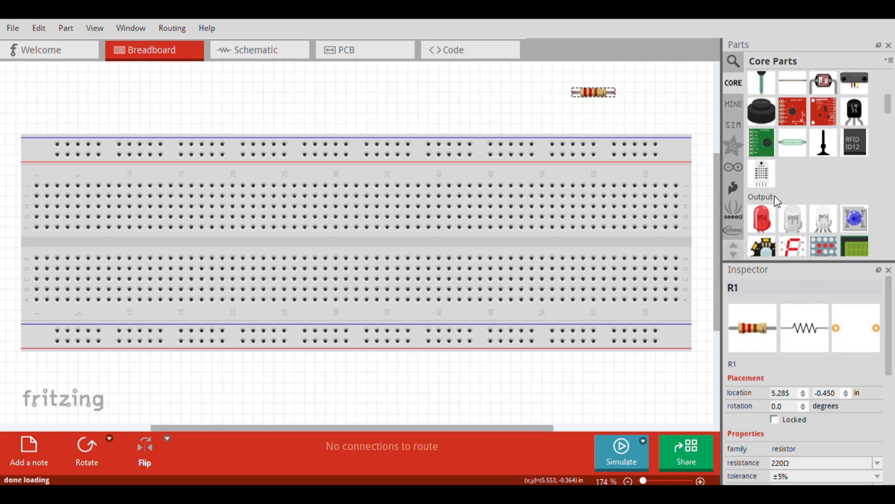
drag(764, 215, 500, 94)
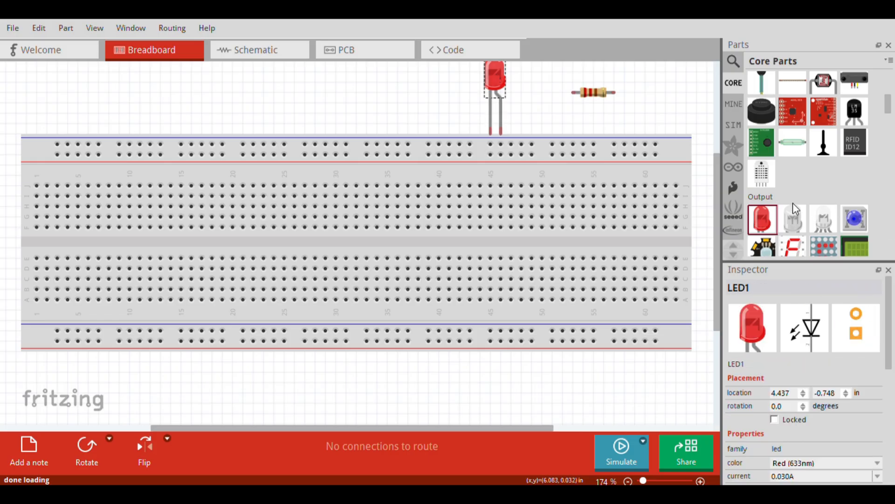
- Add a two-cell AA battery pack and place it beside the breadboard's left end, with its terminals facing the board
scroll(792, 203, down, 3)
scroll(793, 205, down, 10)
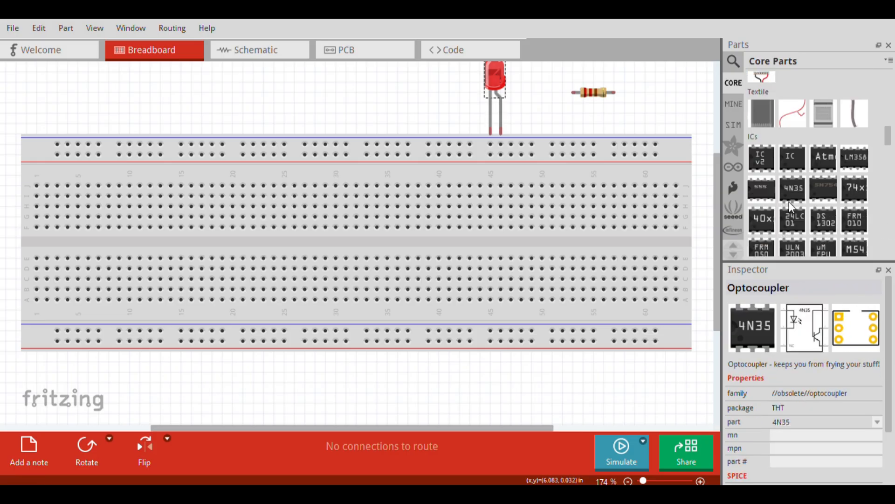
scroll(791, 201, down, 5)
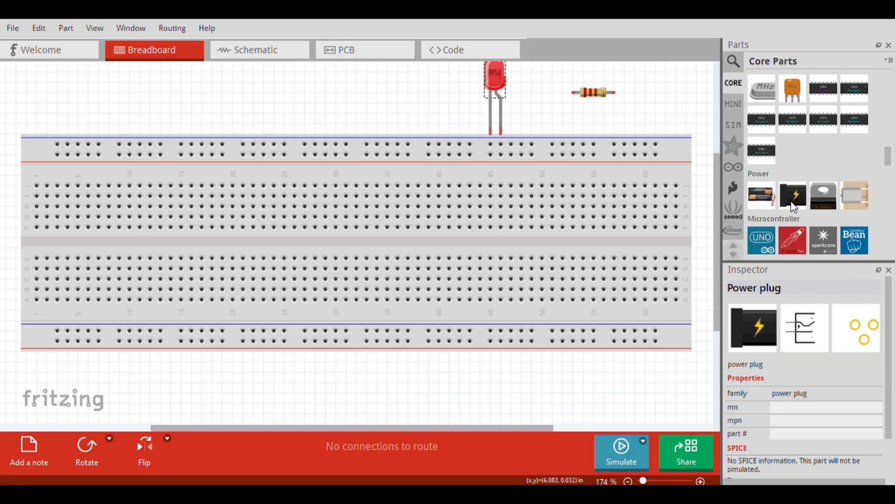
drag(778, 207, 238, 63)
ctrl+scroll(296, 205, down, 4)
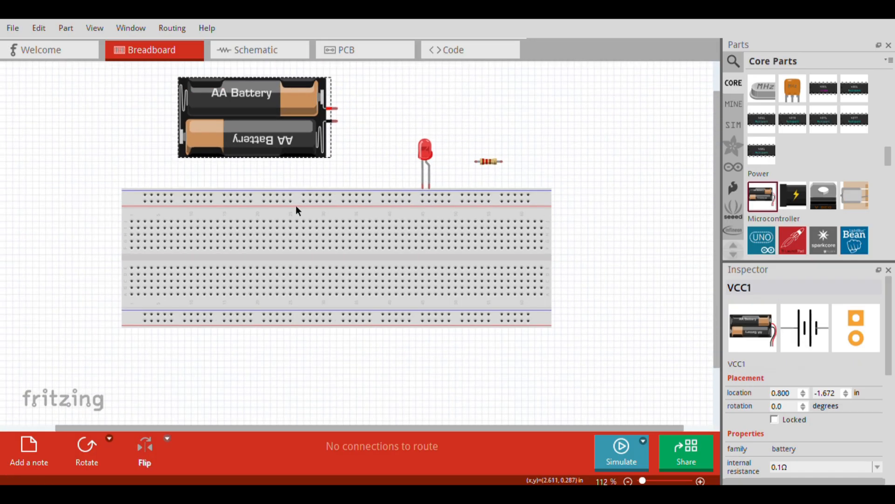
drag(289, 123, 55, 255)
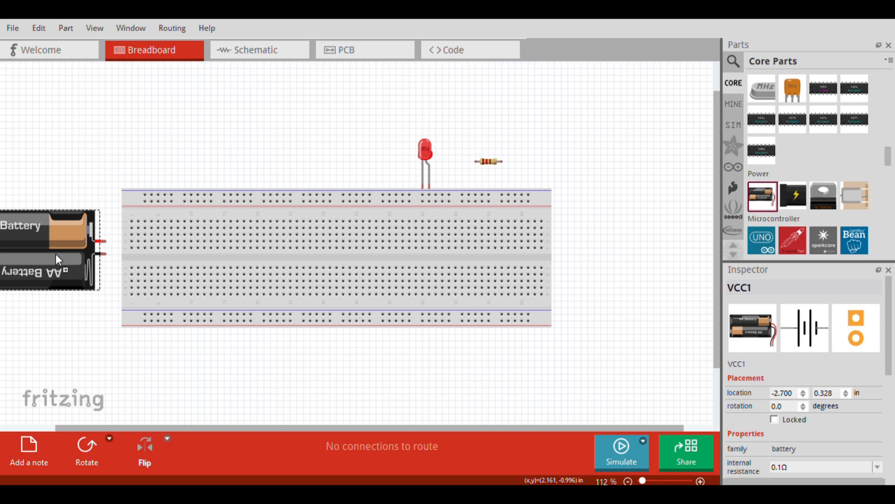
drag(176, 428, 107, 426)
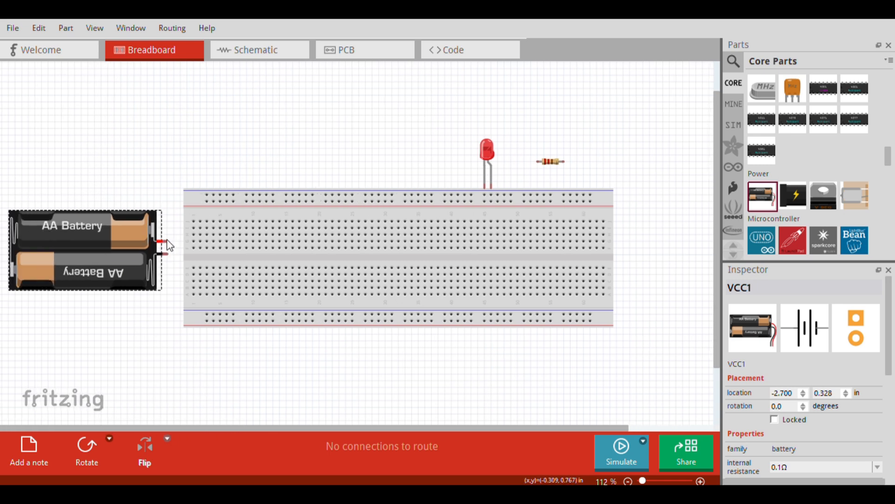
- Wire the battery's positive terminal to the top rail's outer row and the negative terminal to the bottom rail's outer row
drag(164, 241, 208, 199)
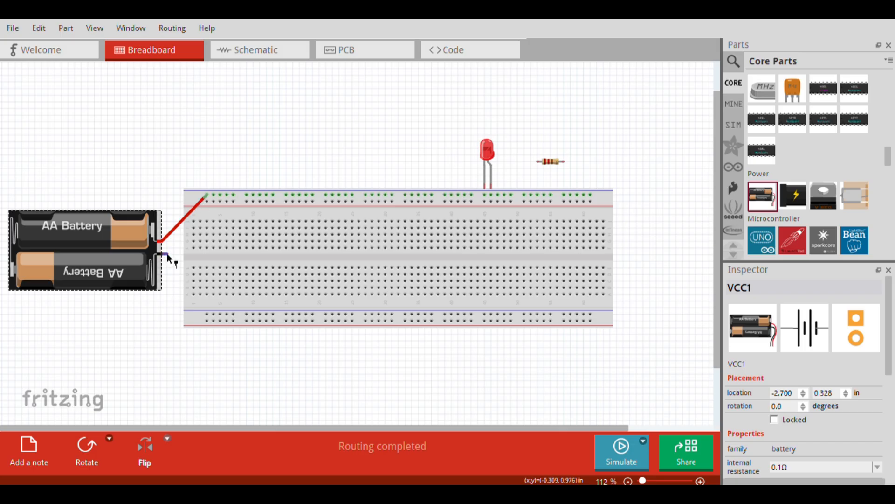
drag(168, 258, 206, 324)
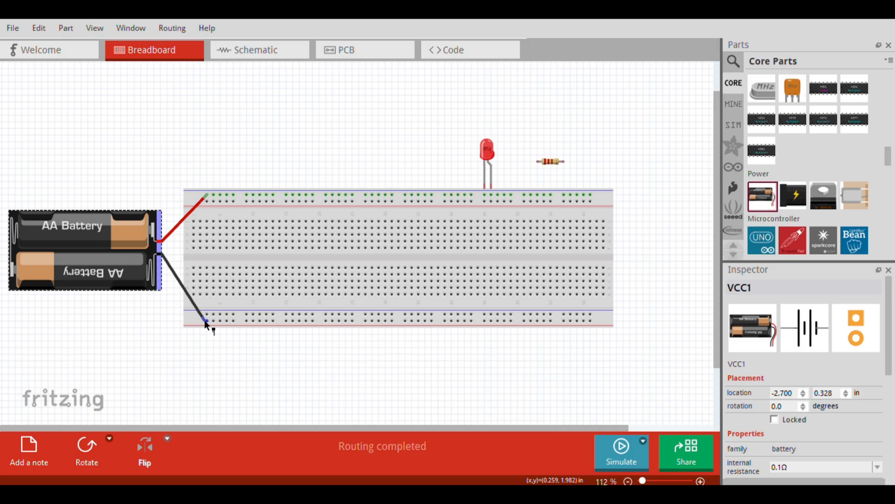
drag(206, 325, 207, 325)
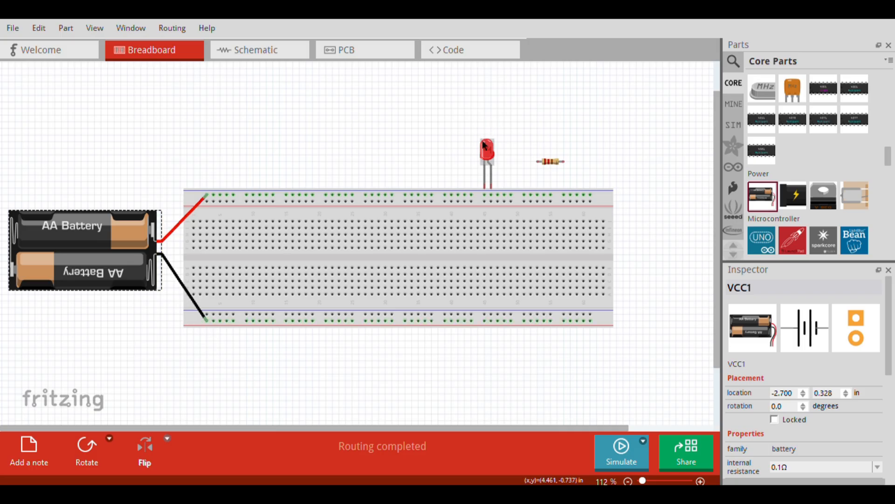
- Plug the red LED into the upper half of the breadboard with its legs in row I, columns 34 and 35
drag(481, 150, 407, 145)
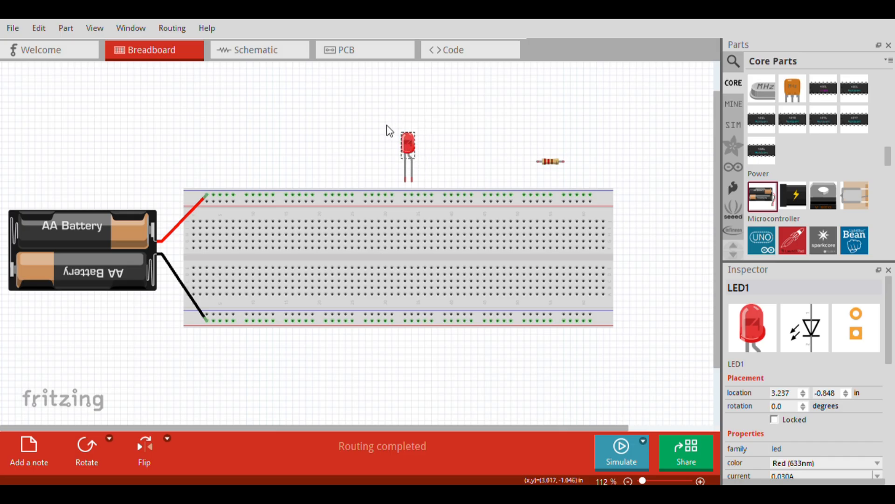
ctrl+scroll(413, 163, up, 5)
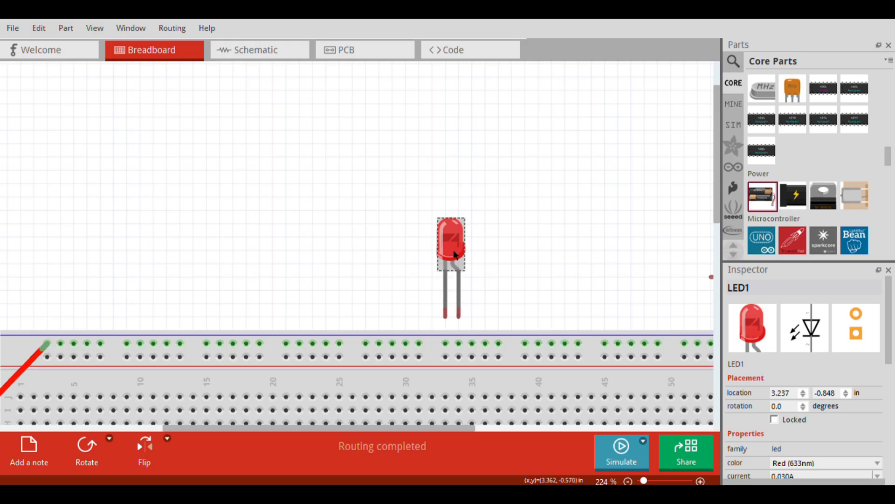
ctrl+scroll(459, 256, up, 2)
ctrl+scroll(461, 258, up, 2)
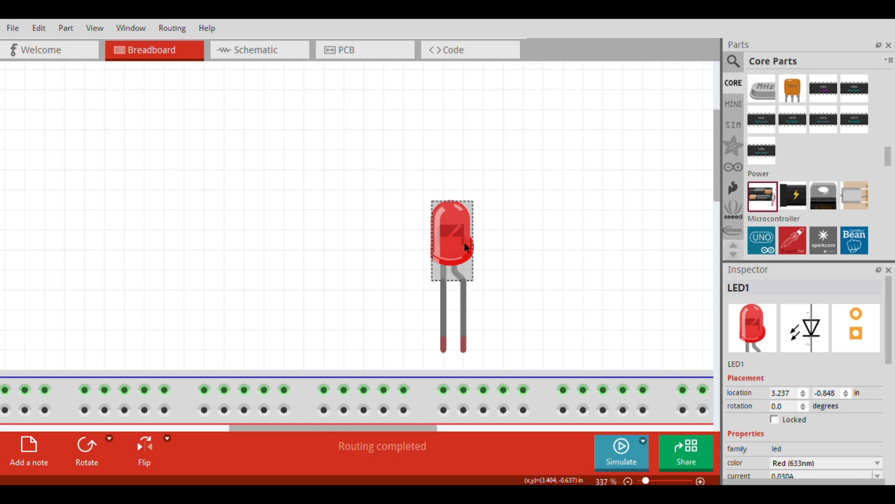
ctrl+scroll(464, 242, down, 5)
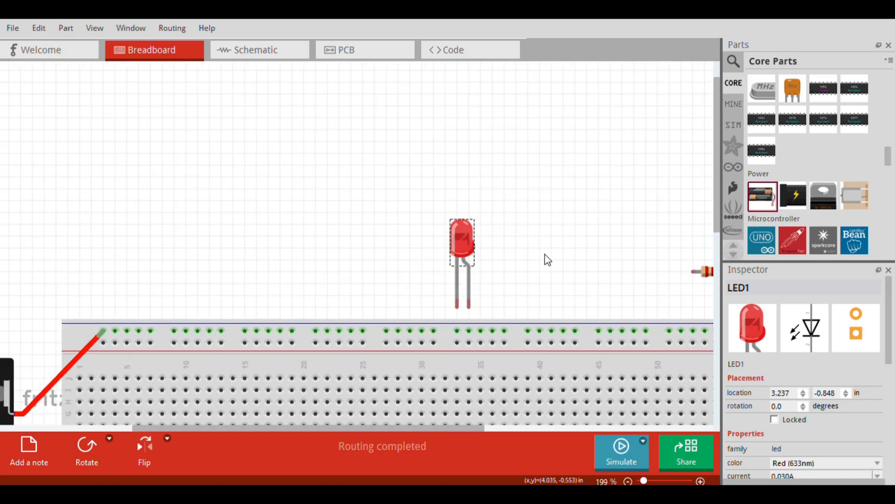
scroll(653, 228, down, 3)
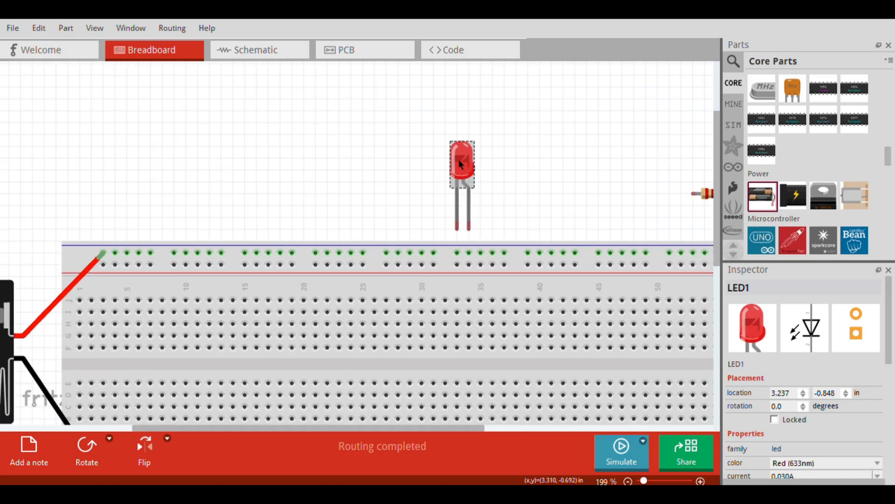
drag(459, 162, 475, 245)
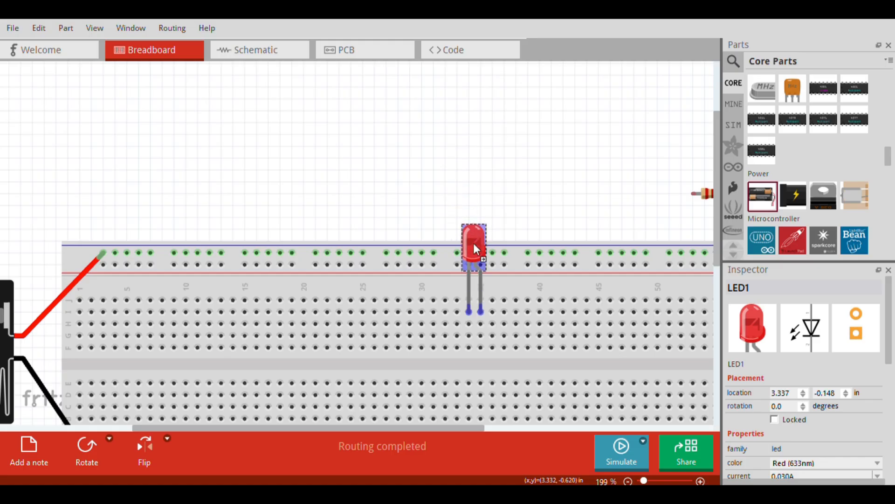
drag(474, 243, 473, 240)
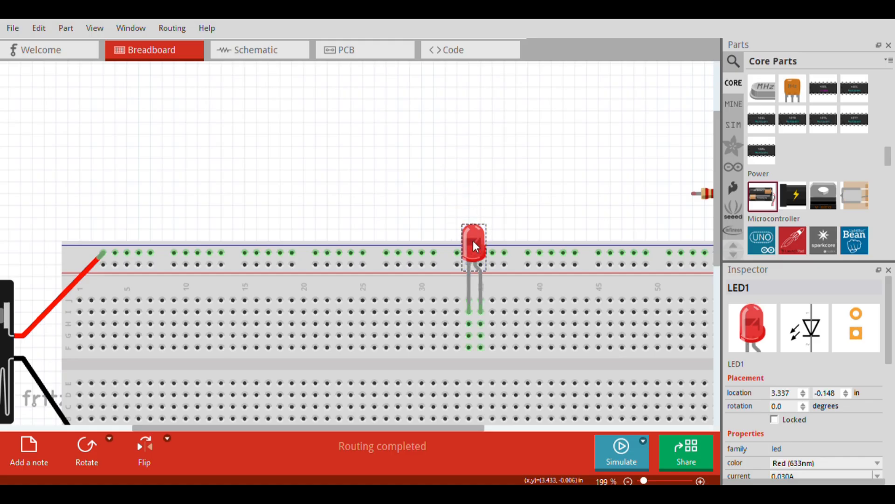
- Place the resistor in row F across columns 35 and 39, and wire column 39 to the top rail's outer row
drag(719, 184, 718, 203)
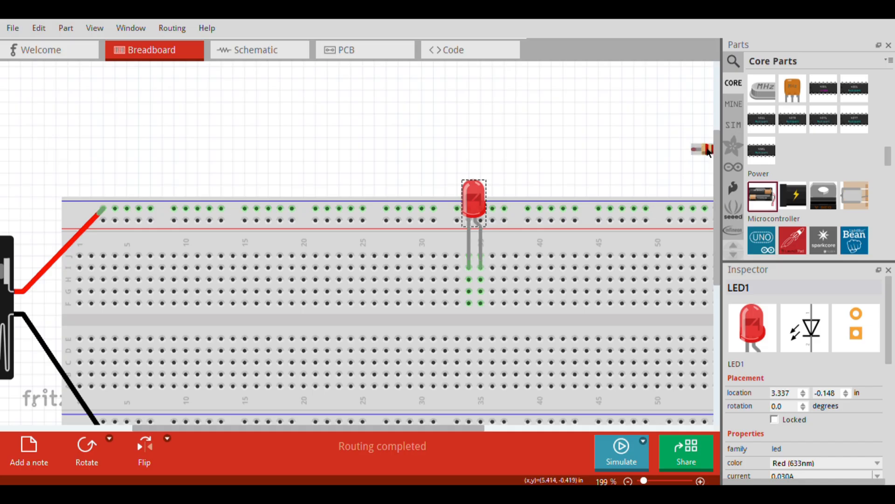
drag(708, 152, 502, 298)
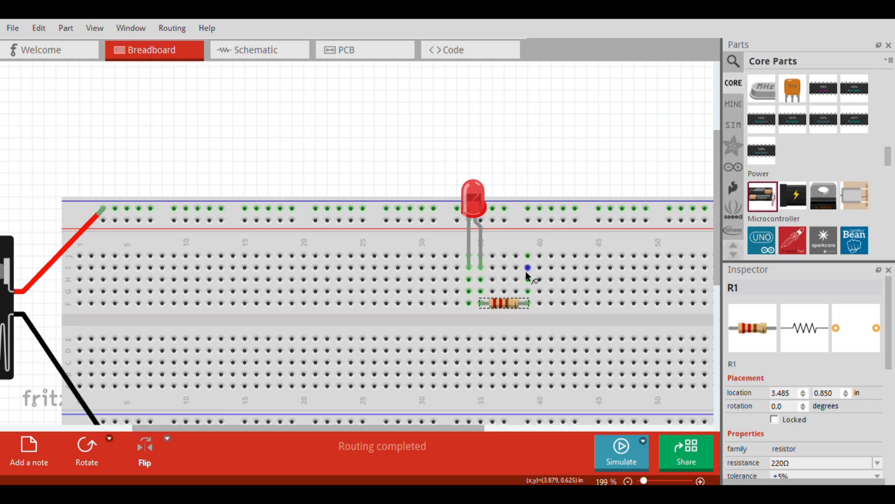
drag(529, 257, 528, 214)
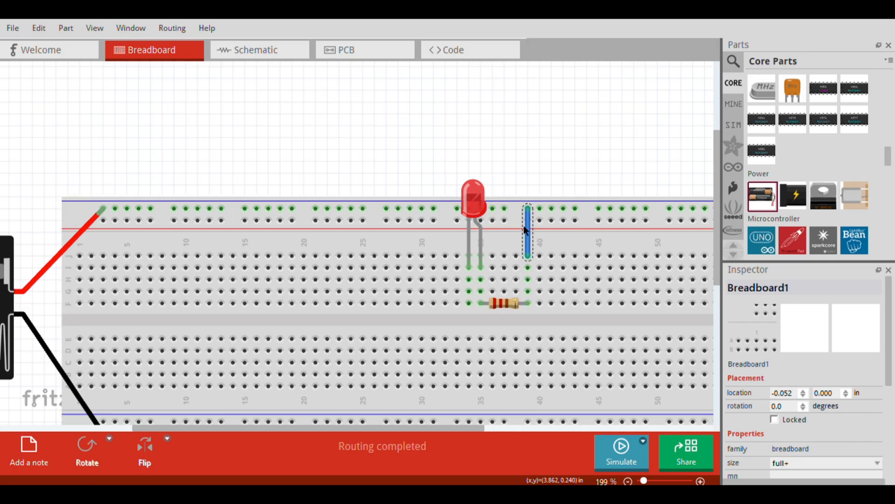
click(530, 210)
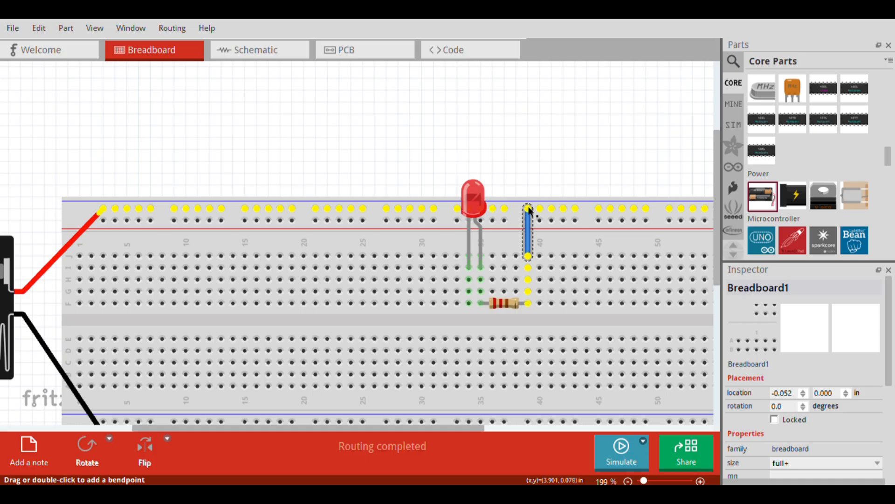
click(486, 304)
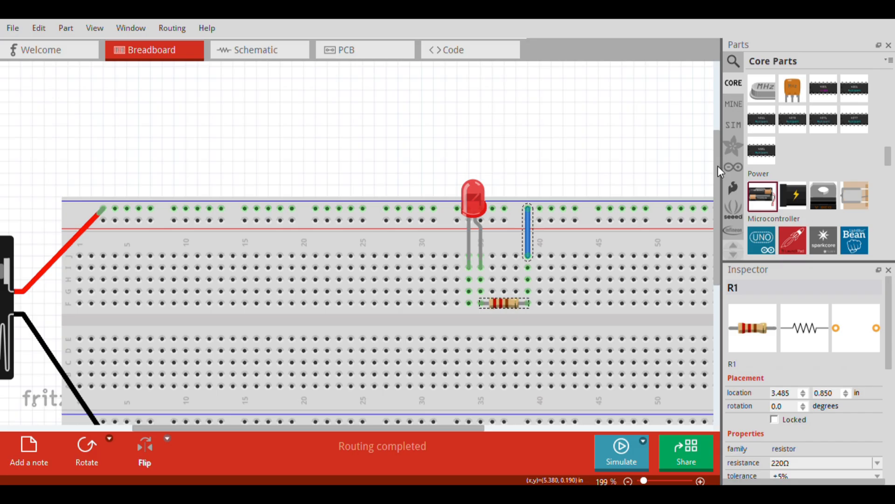
- Extend the LED's column 34 leg to row E, and wire row A of that column to the bottom rail's outer row
scroll(718, 166, down, 1)
scroll(718, 183, down, 2)
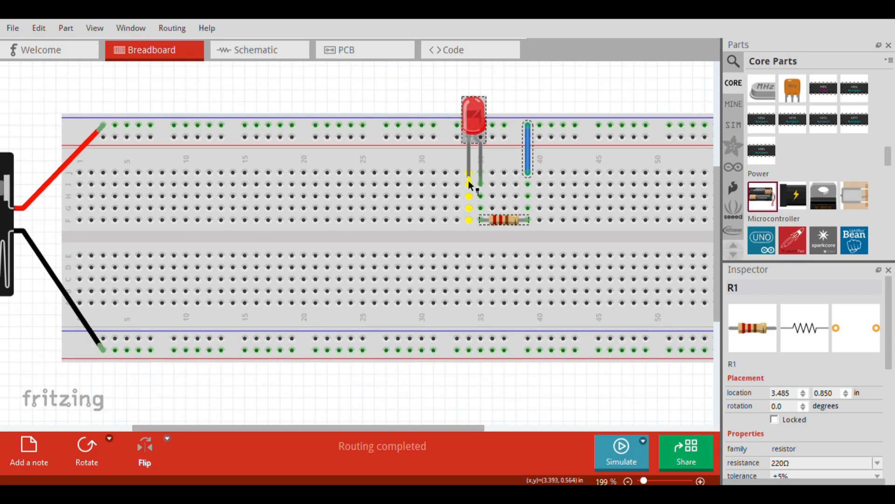
drag(468, 180, 469, 253)
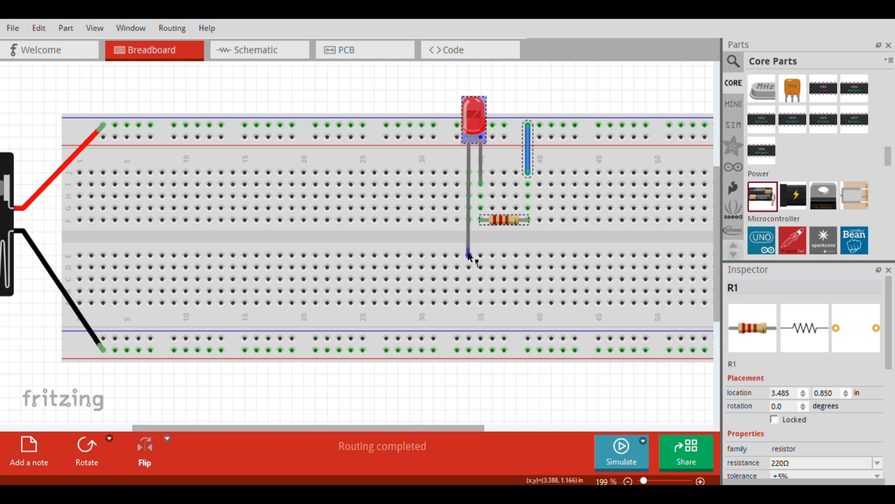
drag(469, 254, 469, 254)
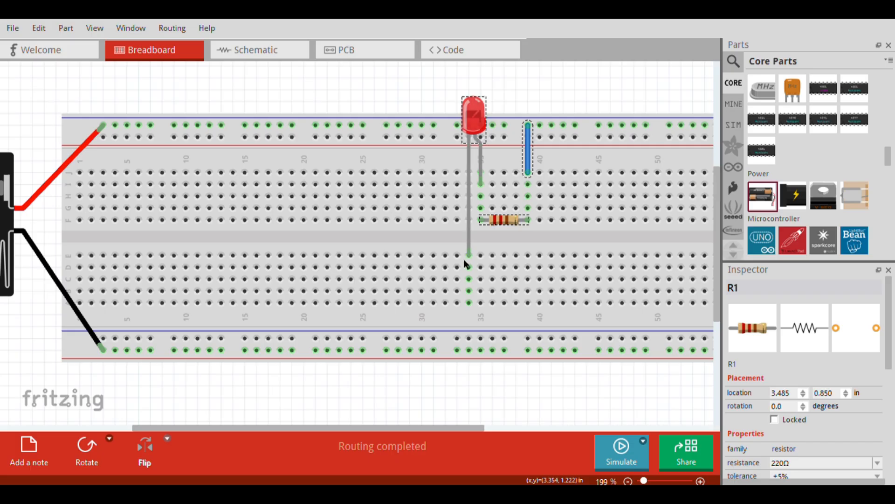
drag(468, 257, 470, 262)
mouse_move(469, 256)
mouse_down()
mouse_move(469, 350)
mouse_move(469, 257)
mouse_up()
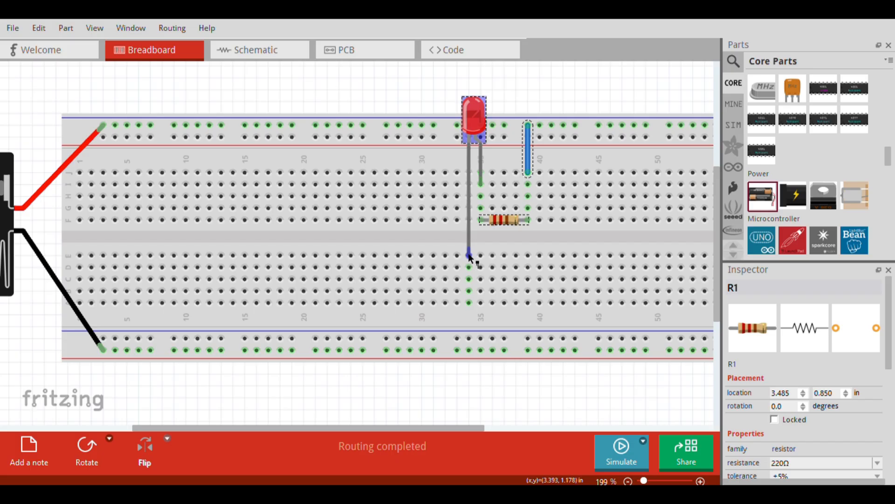
drag(468, 302, 469, 352)
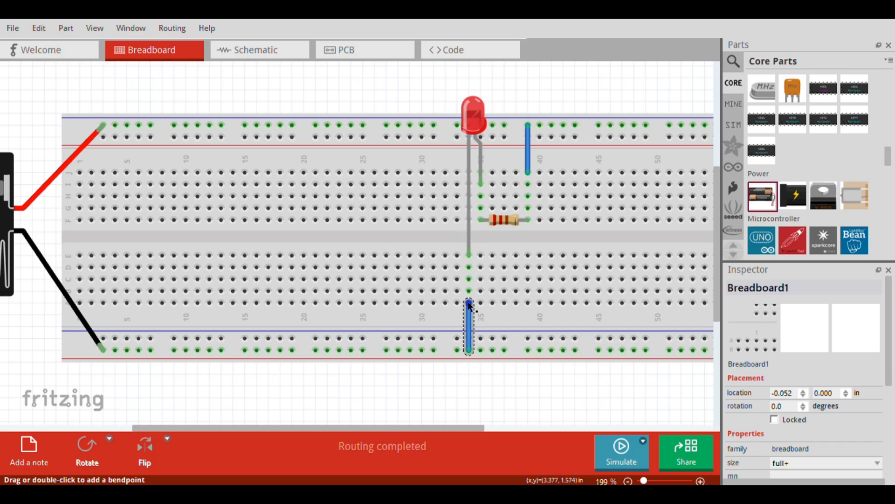
drag(468, 304, 469, 305)
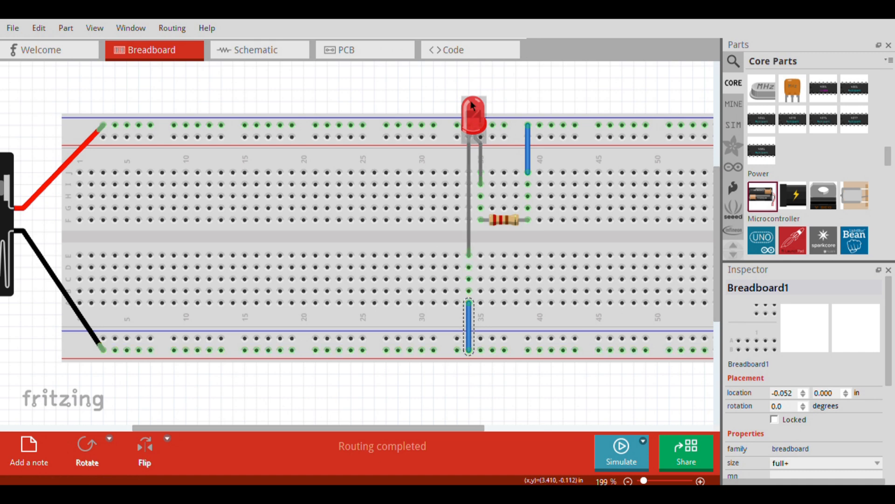
- Set the battery pack's voltage to 4.8V and start the circuit simulation
click(622, 452)
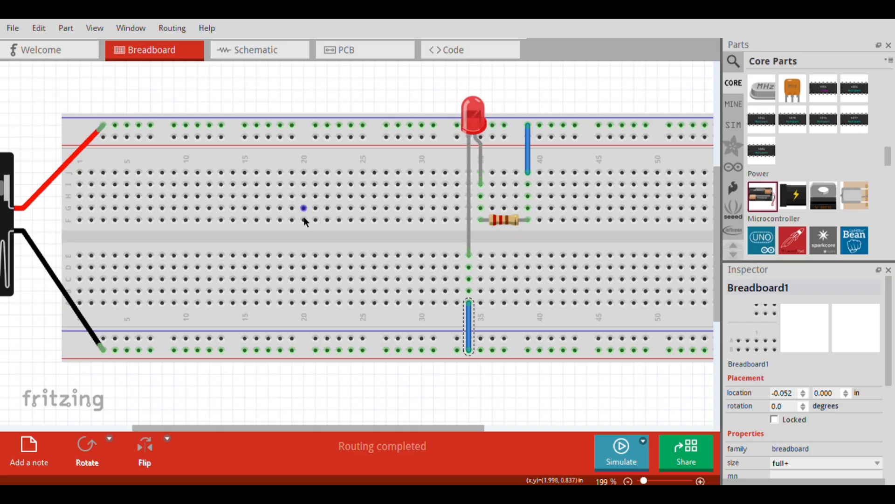
ctrl+scroll(304, 207, down, 1)
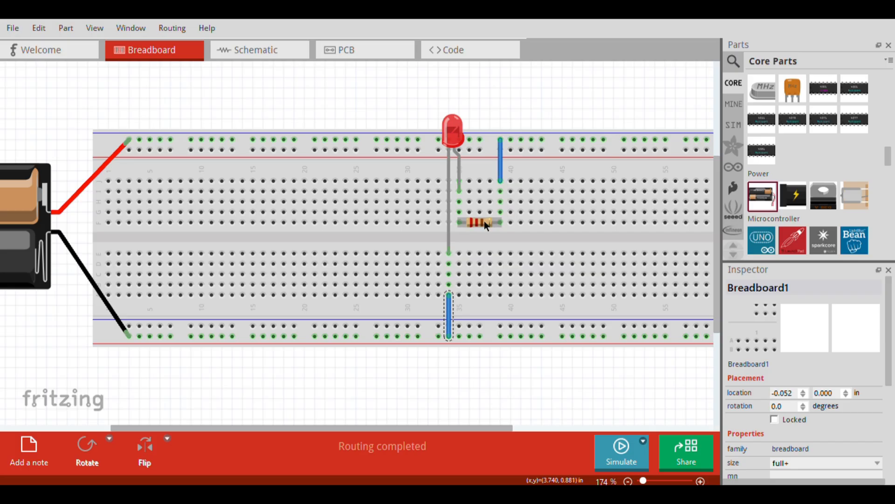
click(49, 178)
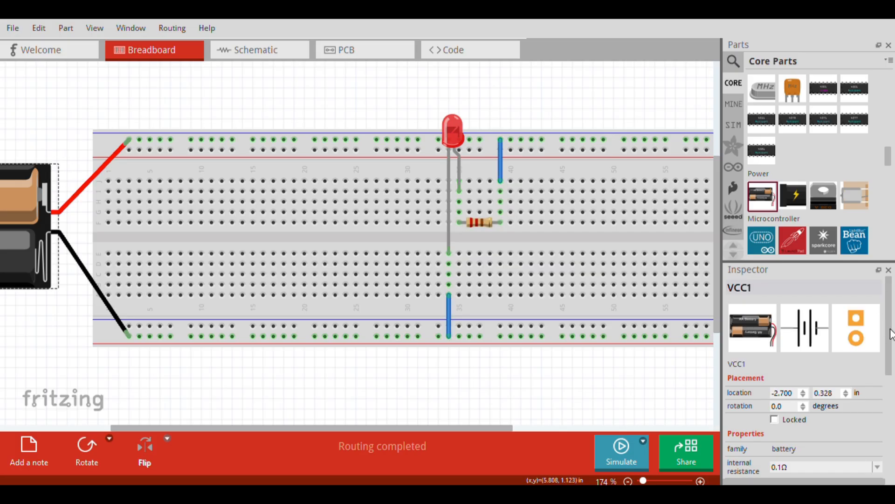
scroll(889, 358, down, 2)
scroll(886, 368, down, 3)
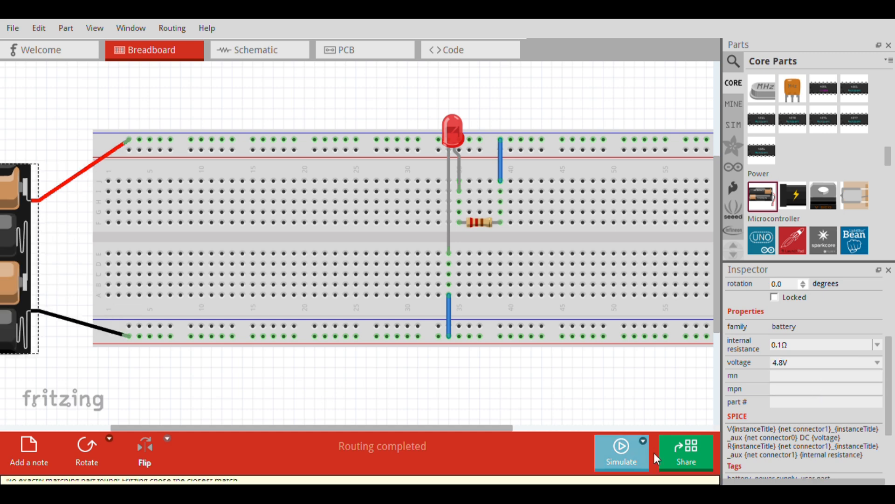
click(629, 455)
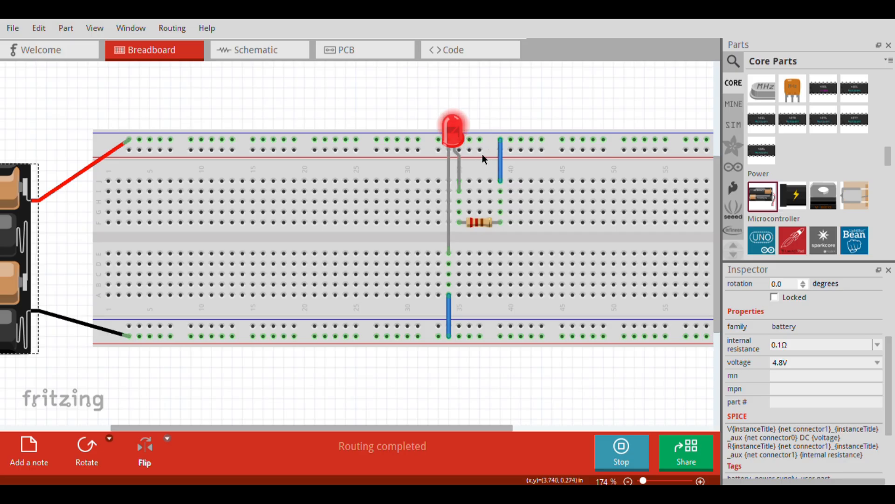
- Set the battery's voltage to 9V while the simulation is running
click(878, 362)
click(797, 396)
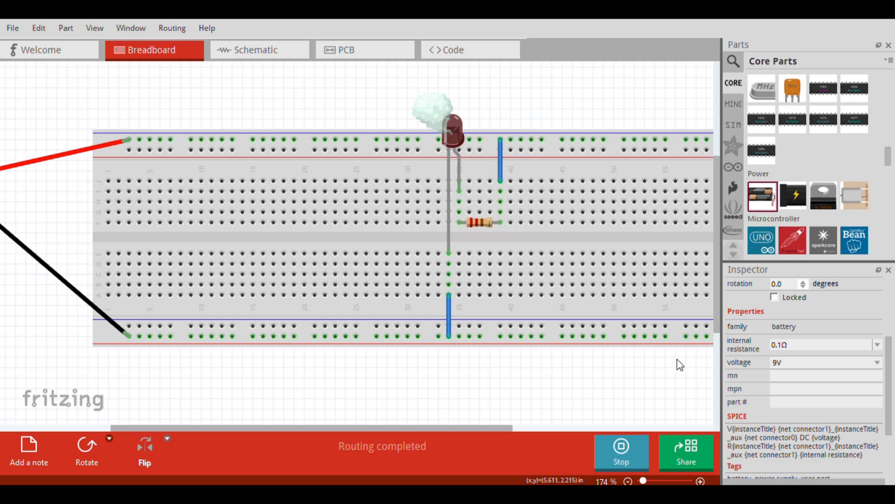
- Set the resistor's resistance to 330Ω while the simulation is running
click(485, 223)
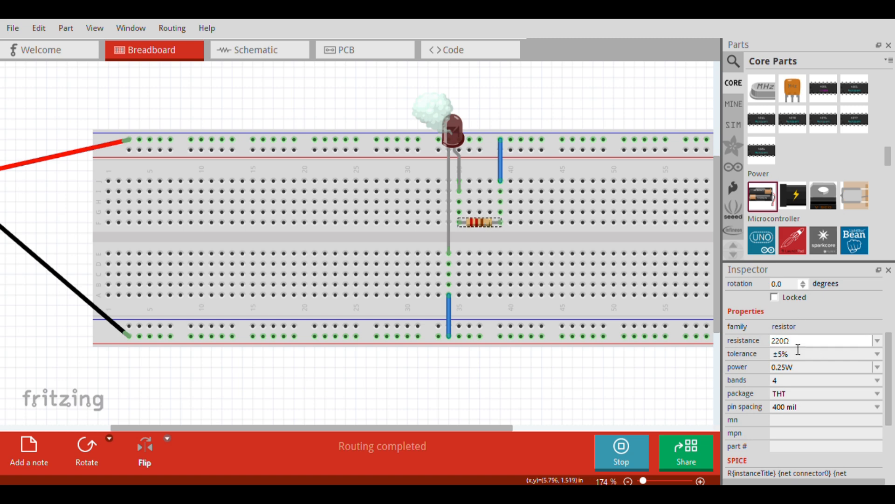
drag(799, 345, 769, 342)
text(330)
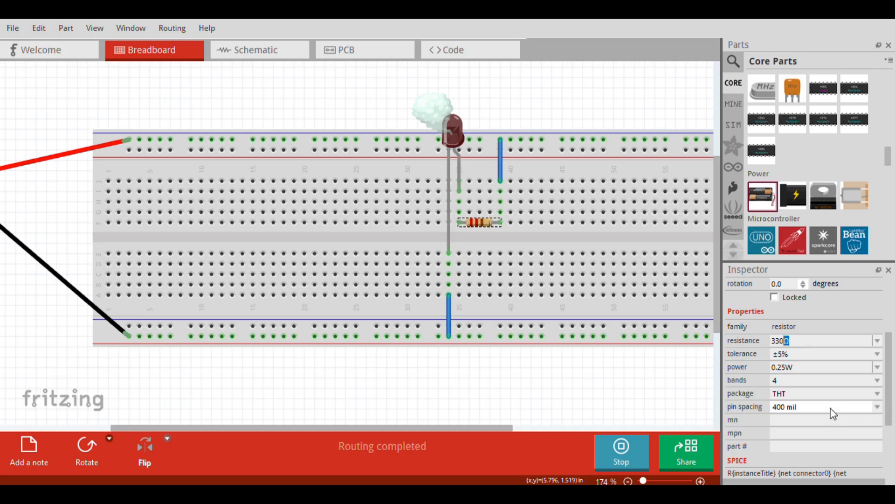
key(Return)
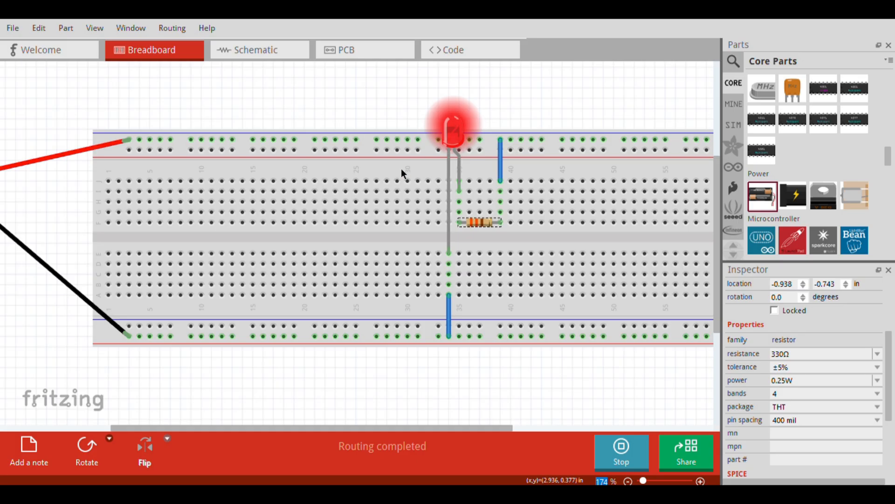
- Delete both blue jumper wires and extend the LED's column 34 leg directly to the bottom rail's outer row
click(451, 318)
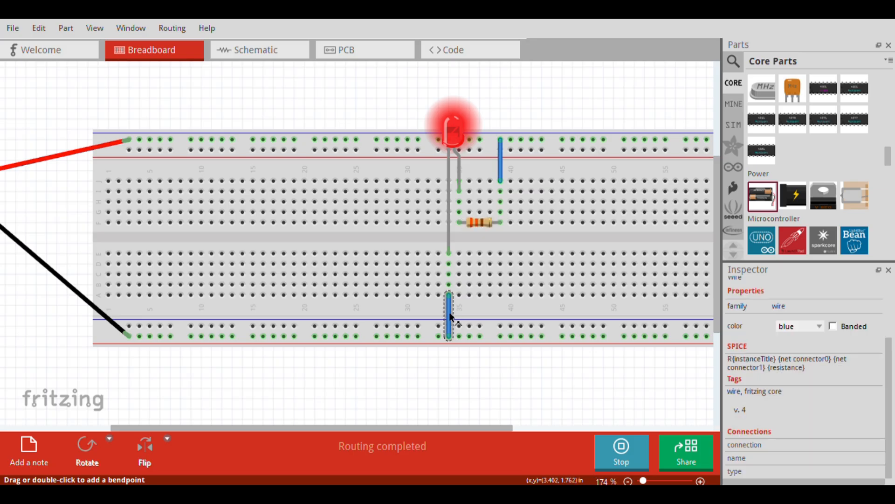
key(Delete)
click(501, 169)
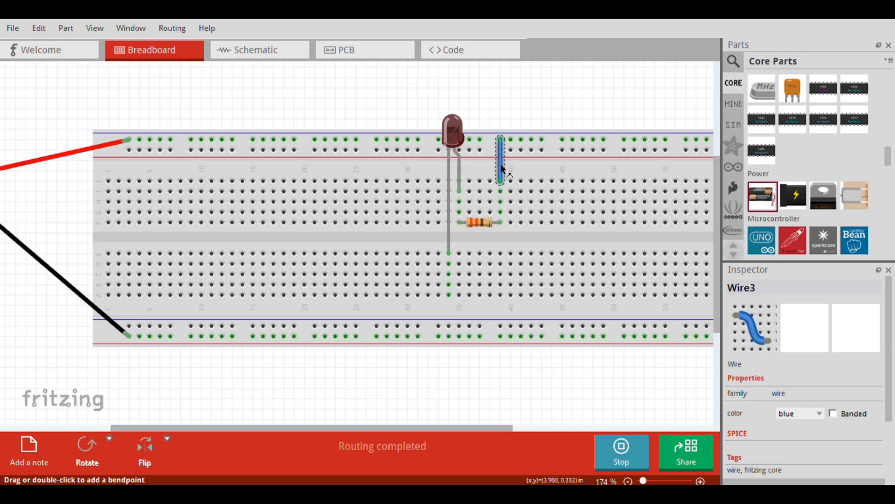
key(Delete)
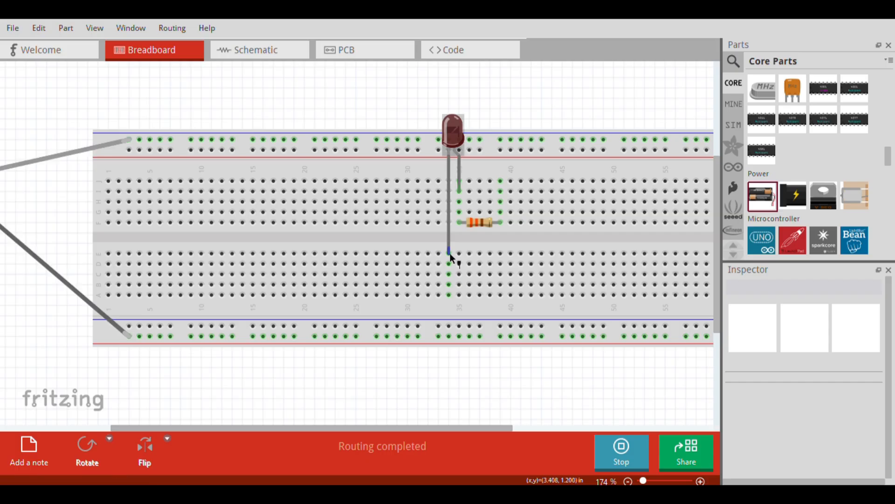
drag(449, 254, 448, 339)
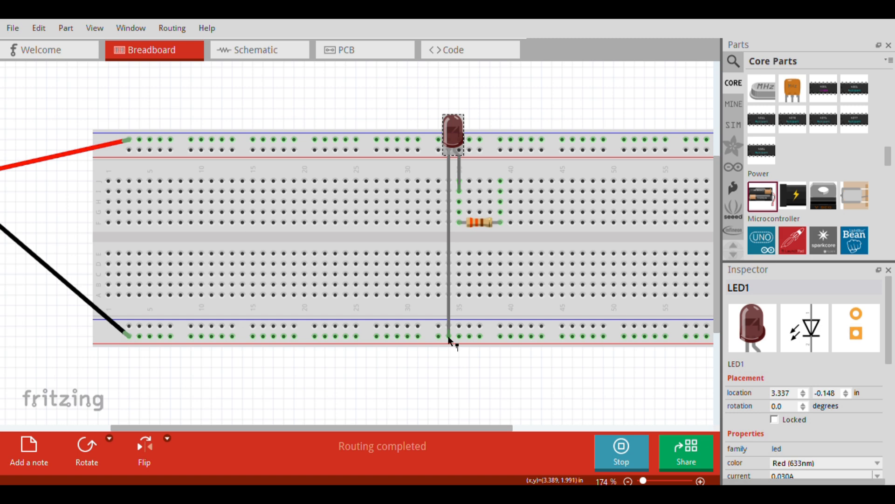
- Rotate the resistor diagonally between column 35 row F and column 38 row I, and wire its upper end to the top rail's outer row
click(495, 223)
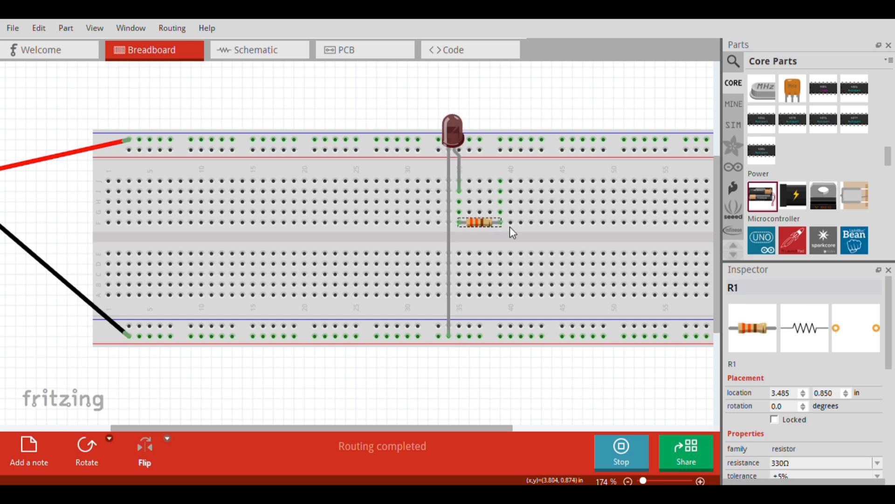
key(ctrl+alt+r)
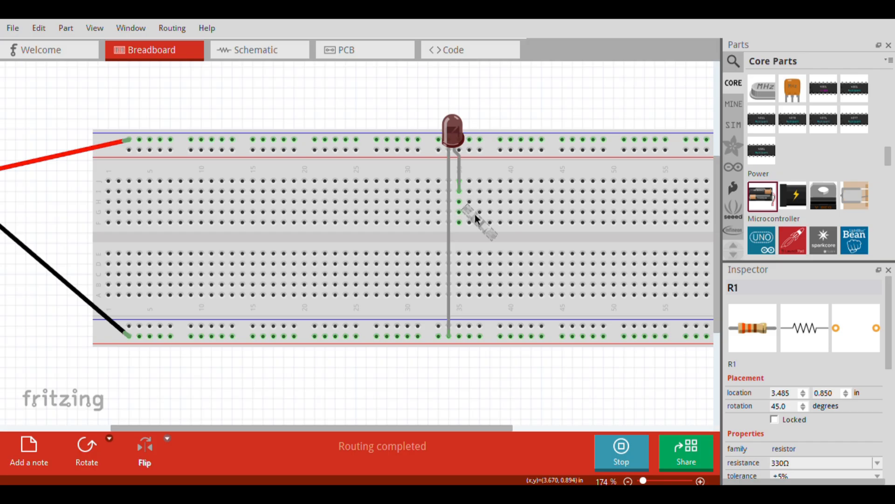
click(513, 222)
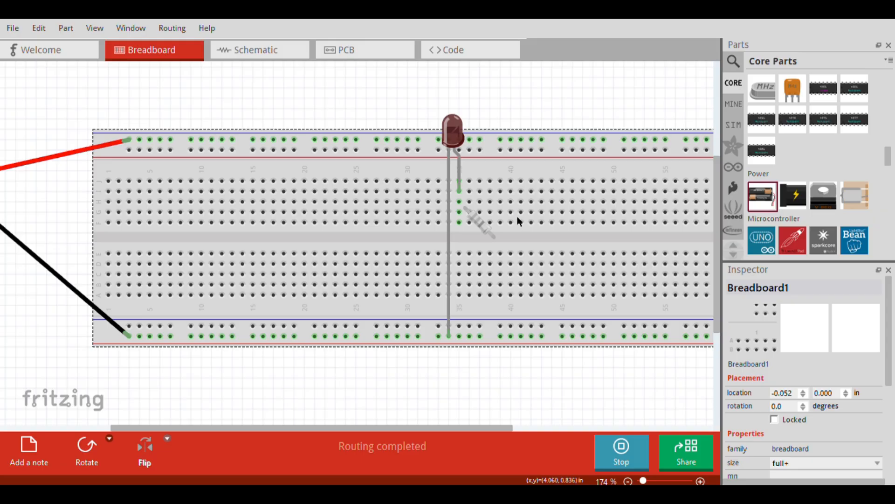
click(479, 226)
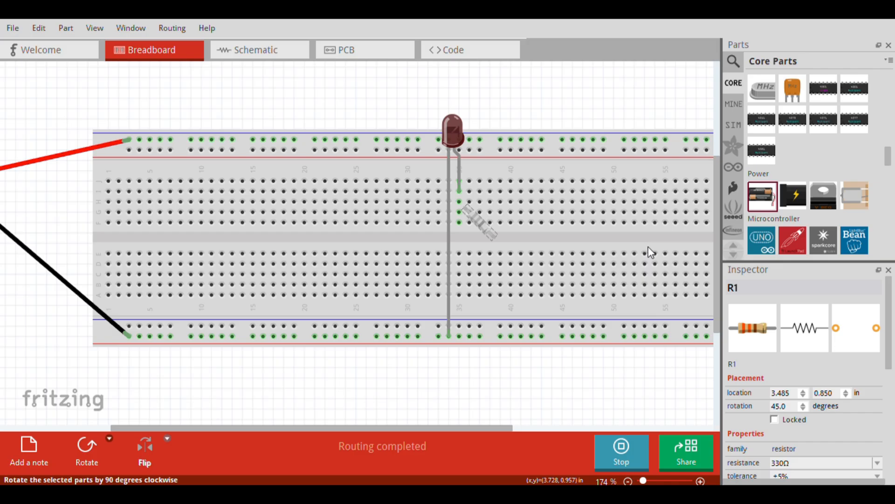
key(ctrl+r)
drag(483, 222, 545, 144)
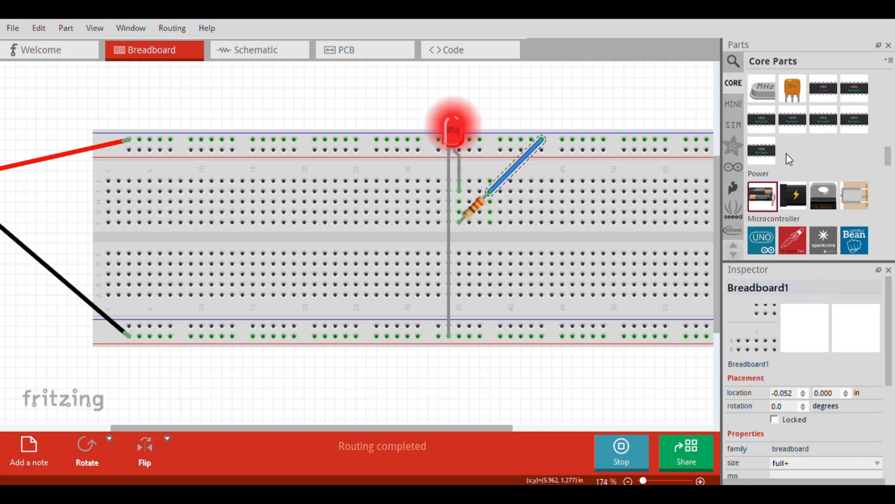
- Add a DC ammeter from the measuring tools and place it above the breadboard
scroll(787, 154, down, 15)
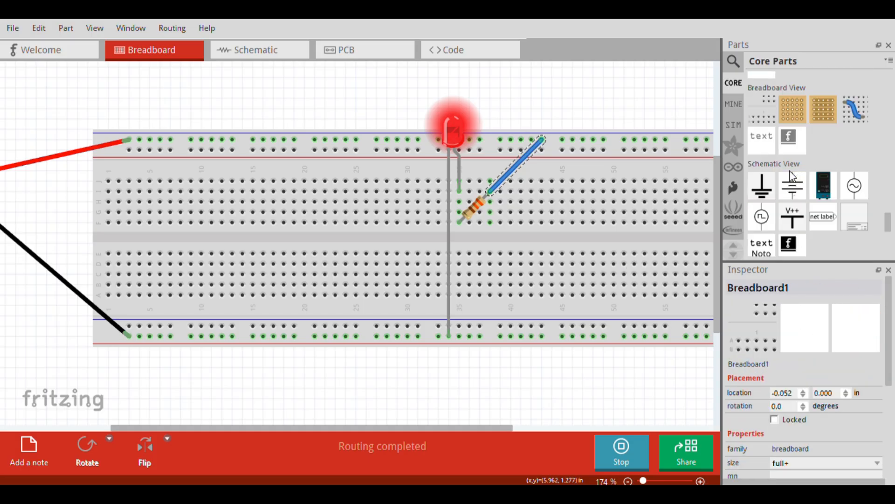
scroll(790, 172, down, 5)
drag(792, 212, 570, 66)
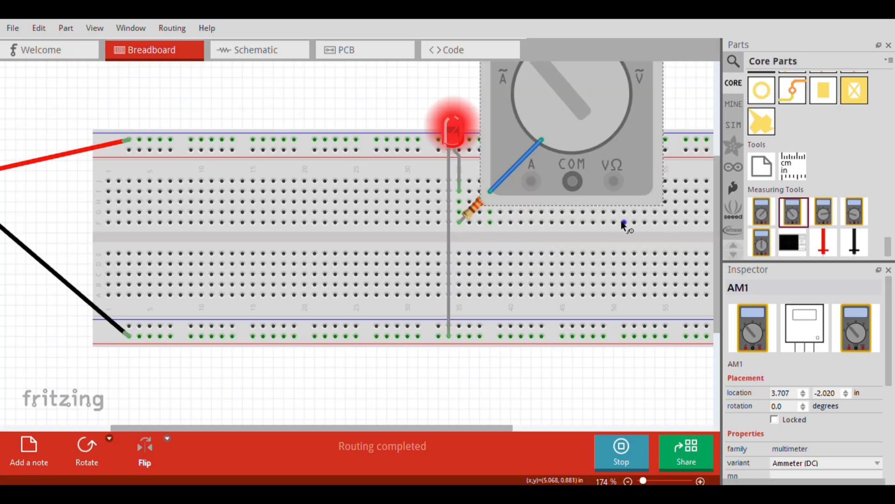
ctrl+scroll(624, 233, down, 5)
drag(423, 150, 442, 122)
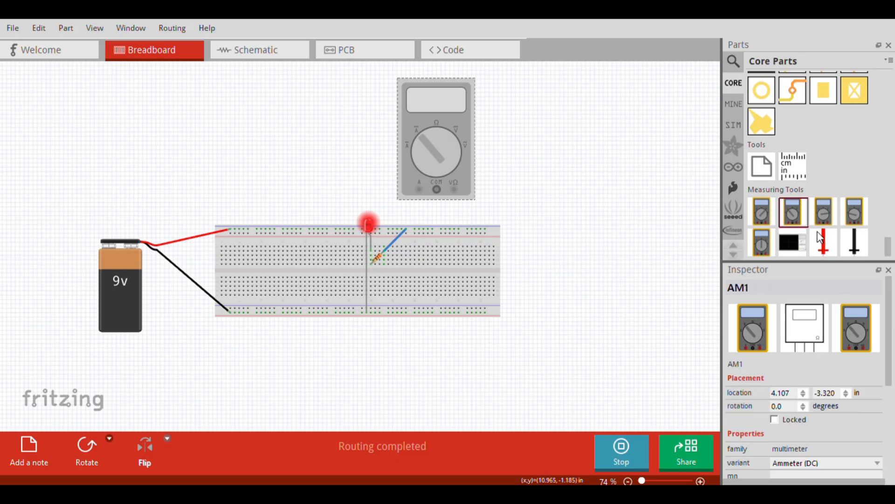
- Add a straight red probe and a straight black probe, and plug them into the ammeter's A and COM sockets
drag(820, 238, 520, 195)
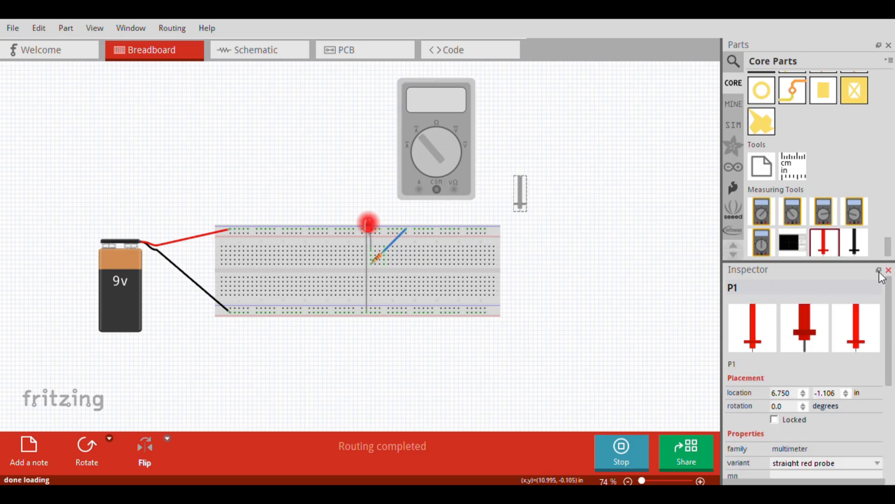
drag(854, 242, 548, 196)
drag(409, 98, 418, 84)
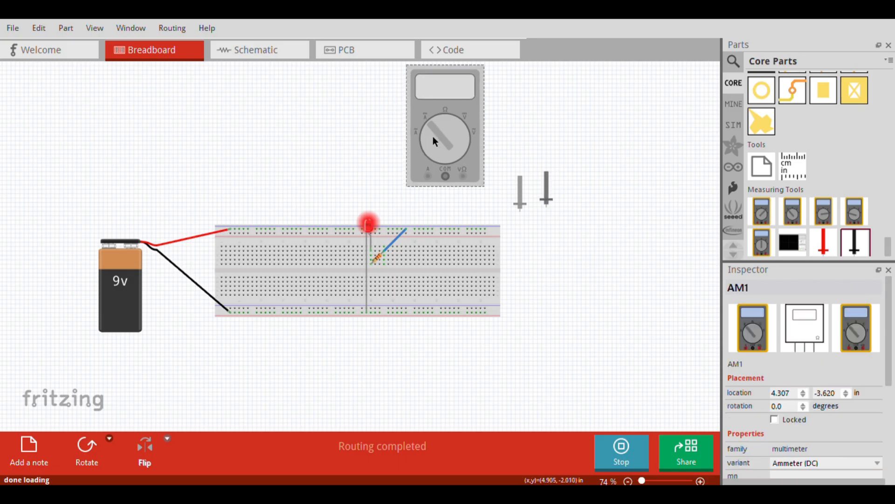
ctrl+scroll(433, 136, up, 5)
drag(591, 217, 443, 213)
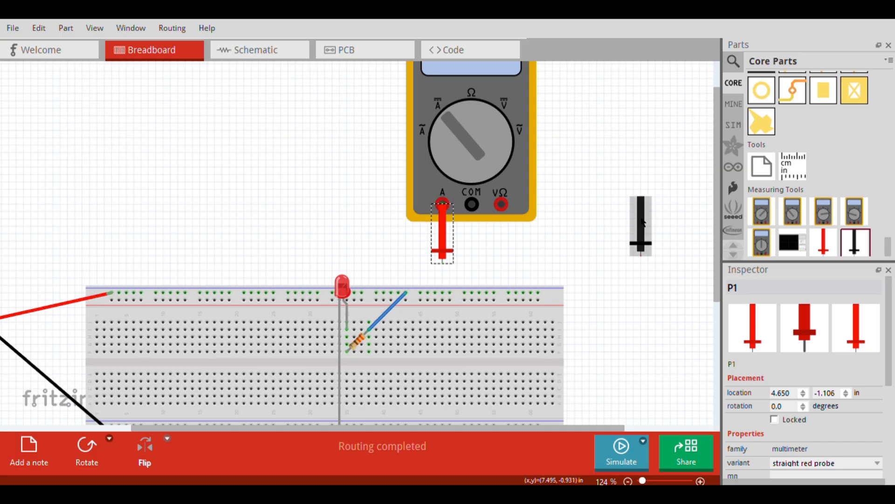
drag(642, 223, 473, 228)
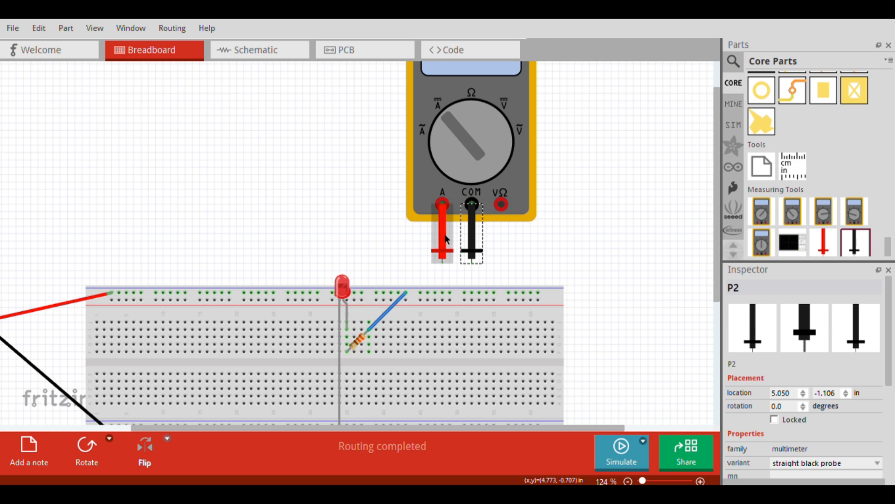
- Detach the blue wire from the resistor and connect its lower end to column 43, row J
ctrl+scroll(386, 333, up, 3)
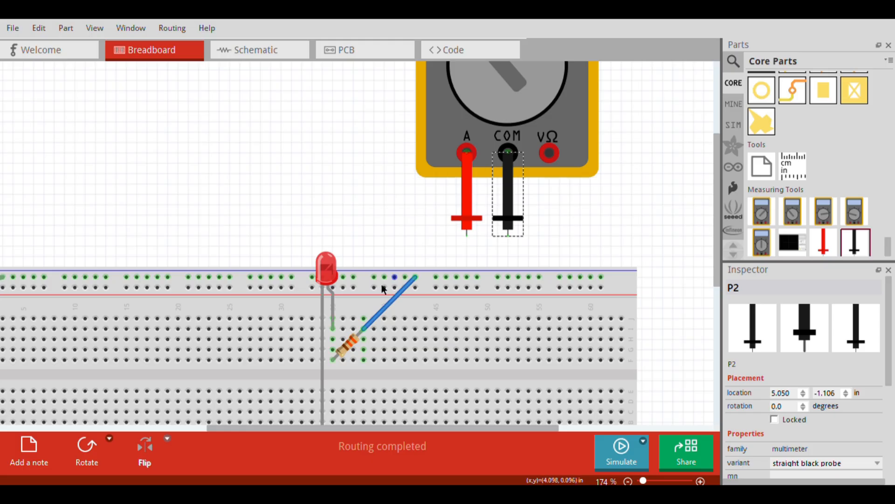
click(395, 305)
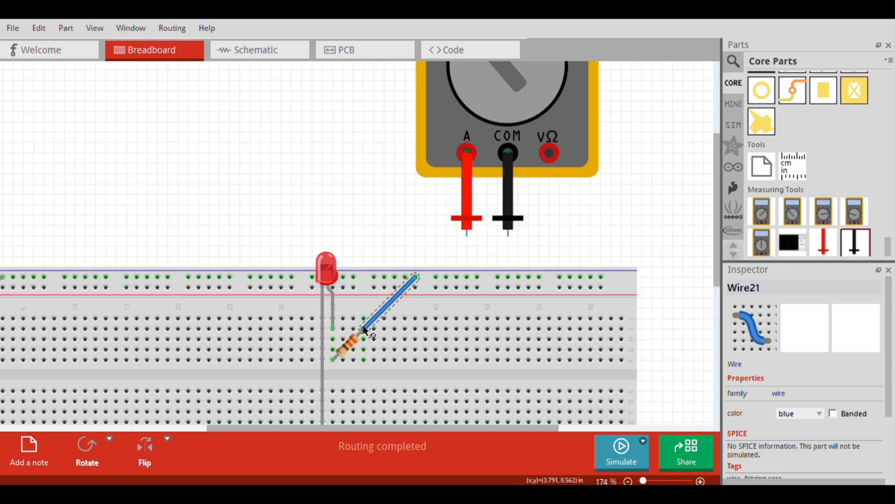
drag(364, 329, 419, 339)
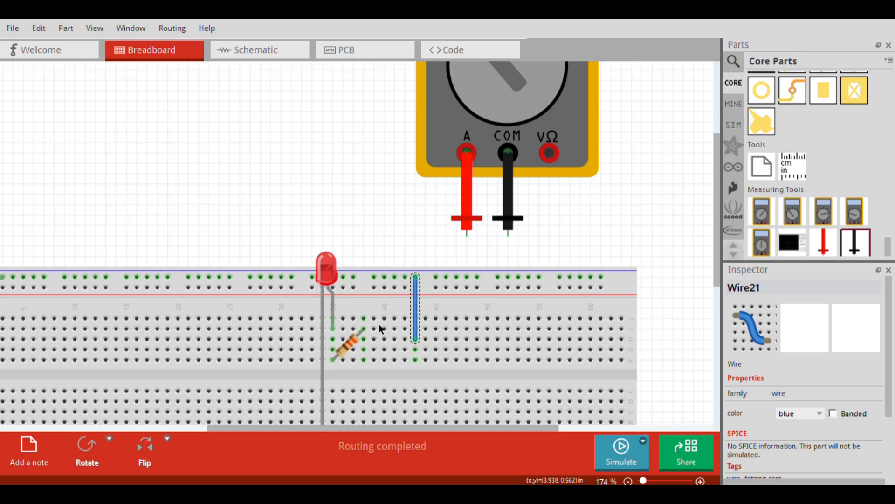
drag(416, 342, 416, 322)
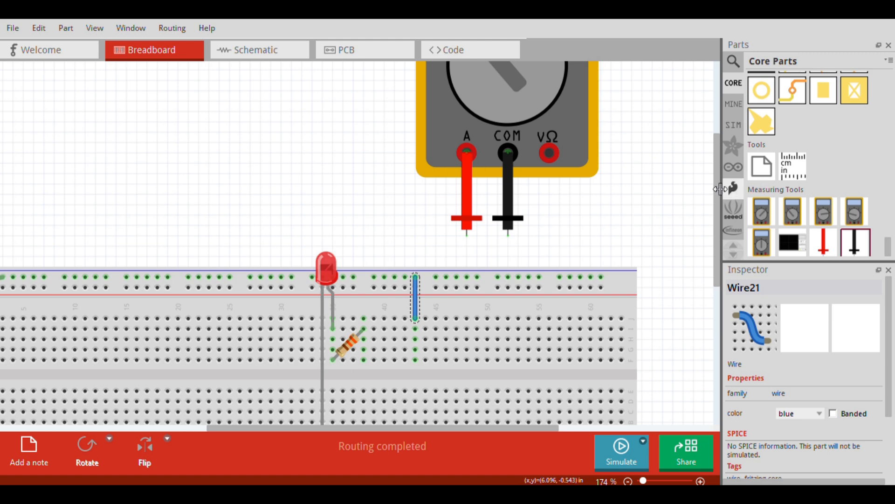
ctrl+scroll(640, 162, down, 2)
drag(716, 158, 718, 93)
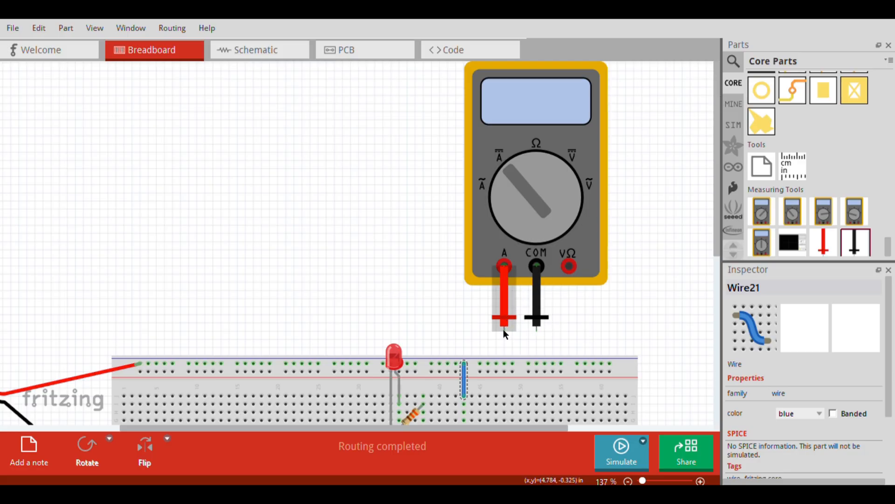
mouse_move(504, 327)
mouse_down()
mouse_move(485, 330)
mouse_move(504, 334)
mouse_up()
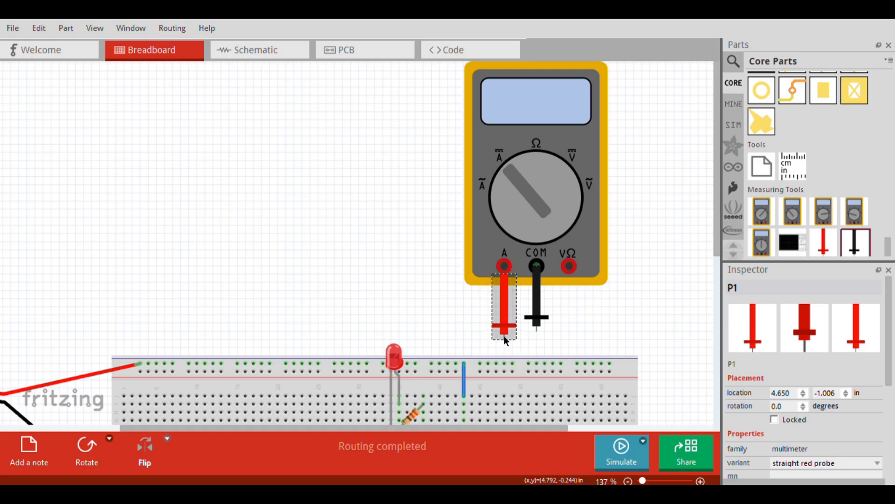
mouse_move(503, 334)
mouse_down()
mouse_move(472, 344)
mouse_move(501, 338)
mouse_move(505, 327)
mouse_up()
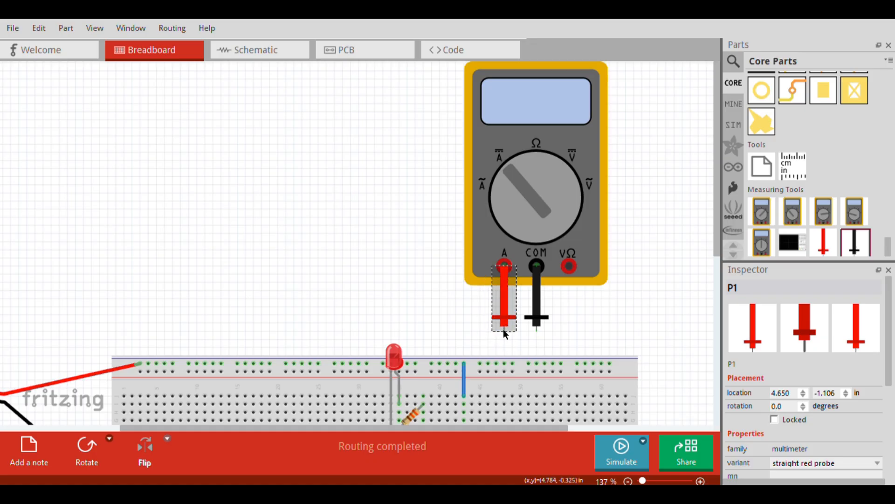
ctrl+scroll(507, 331, up, 2)
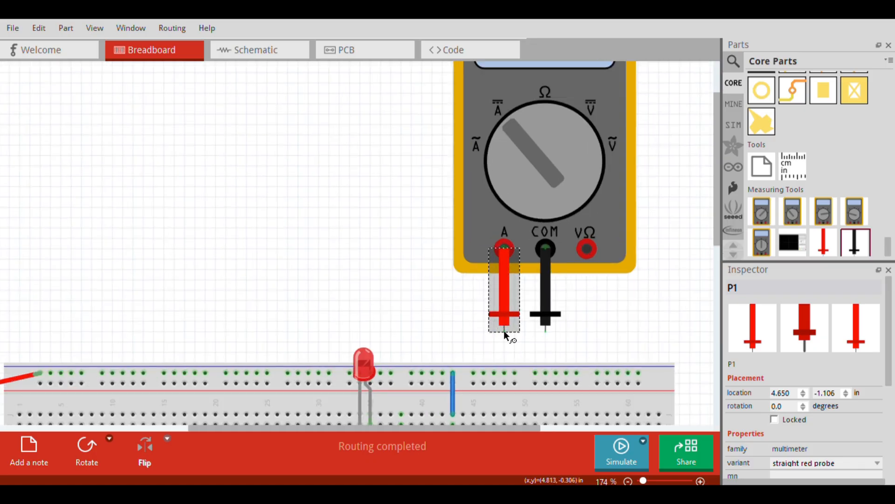
mouse_move(503, 330)
mouse_down()
mouse_move(510, 344)
mouse_move(479, 349)
mouse_move(499, 330)
mouse_up()
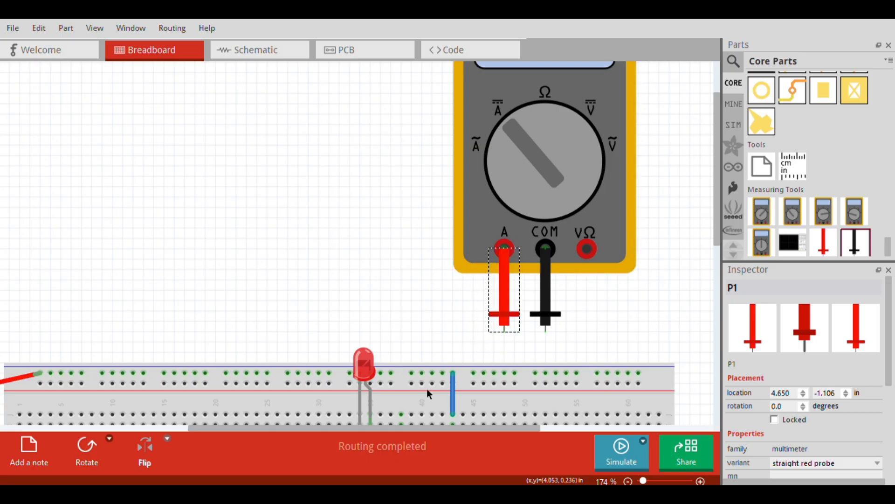
- Wire column 38, row J to the red probe's tip and bend the wire at a right angle
ctrl+scroll(452, 367, down, 1)
ctrl+scroll(453, 367, down, 2)
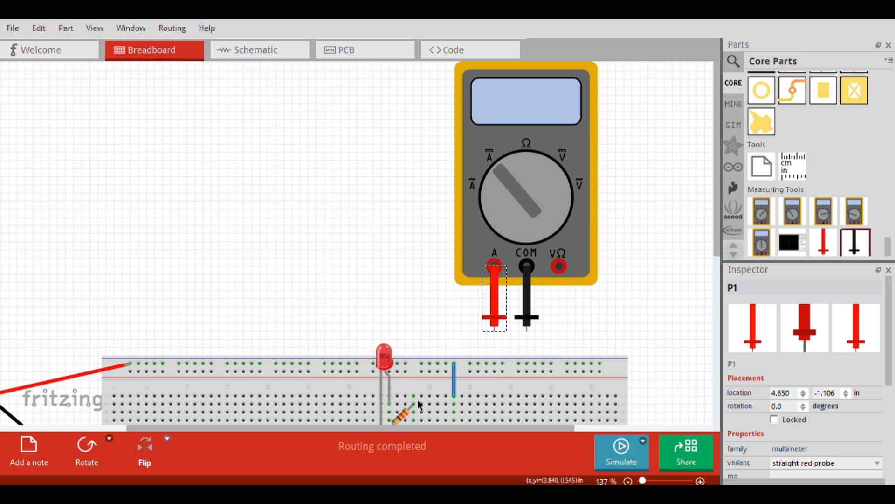
drag(413, 396, 496, 330)
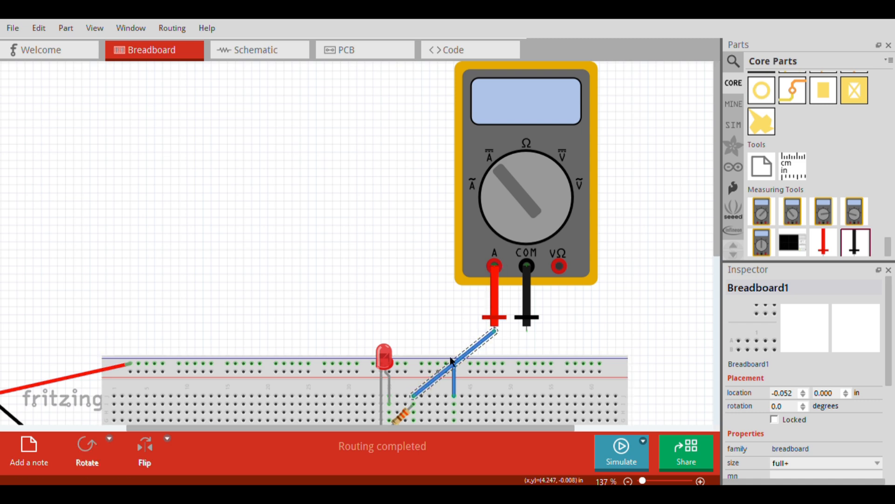
drag(446, 370, 413, 333)
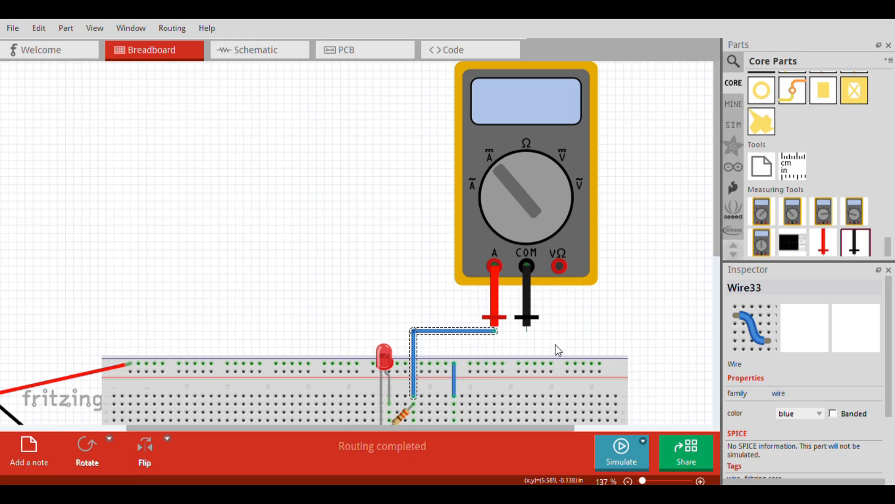
- Wire column 43, row H to the black probe's tip and add a bend point partway along the wire
drag(717, 229, 715, 283)
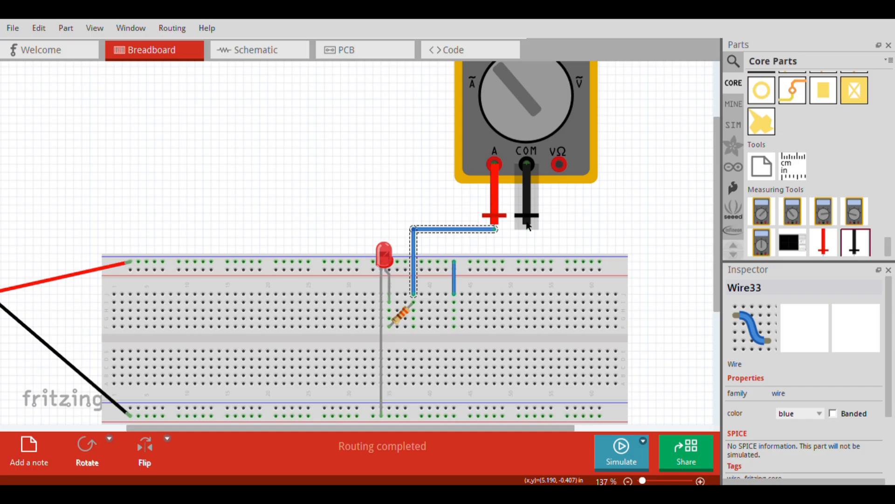
click(480, 316)
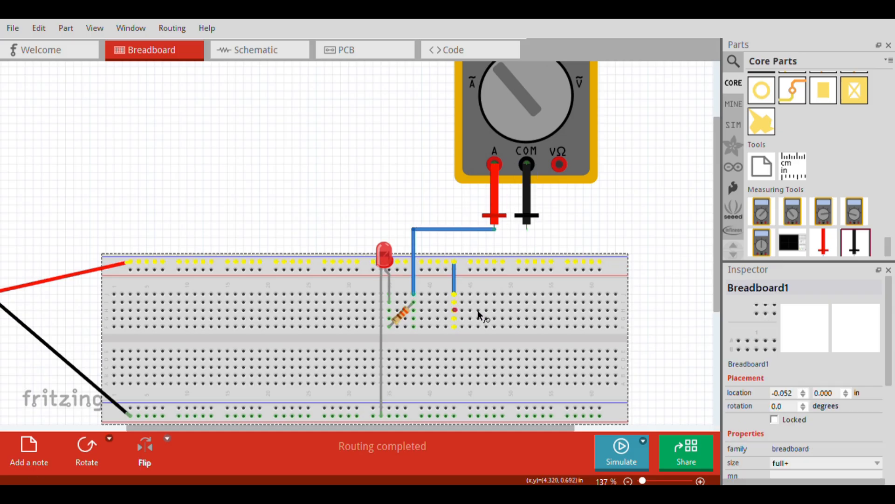
drag(454, 309, 527, 230)
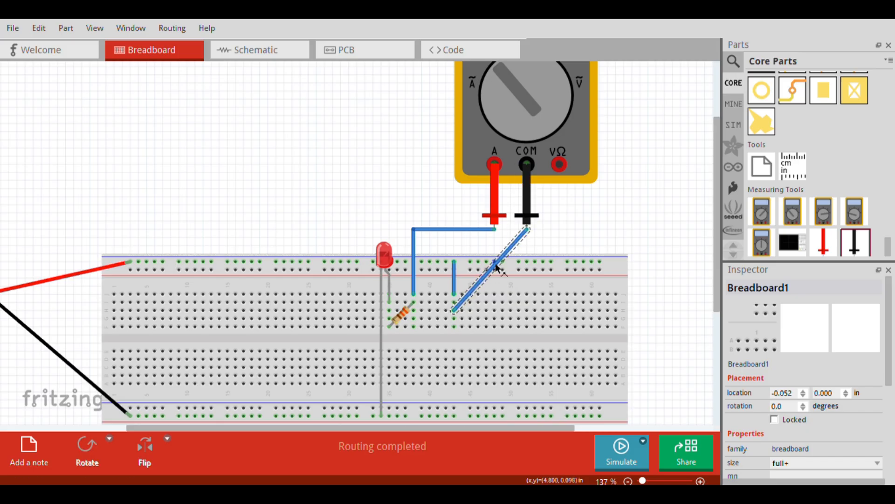
mouse_move(497, 260)
mouse_down()
mouse_move(509, 309)
mouse_move(496, 246)
mouse_up()
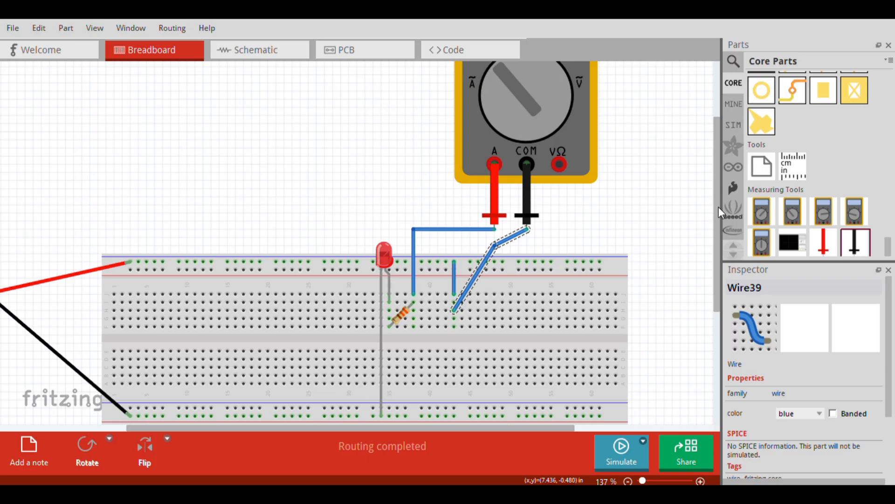
- Start the circuit simulation and read the LED circuit's current on the ammeter display
drag(718, 206, 715, 144)
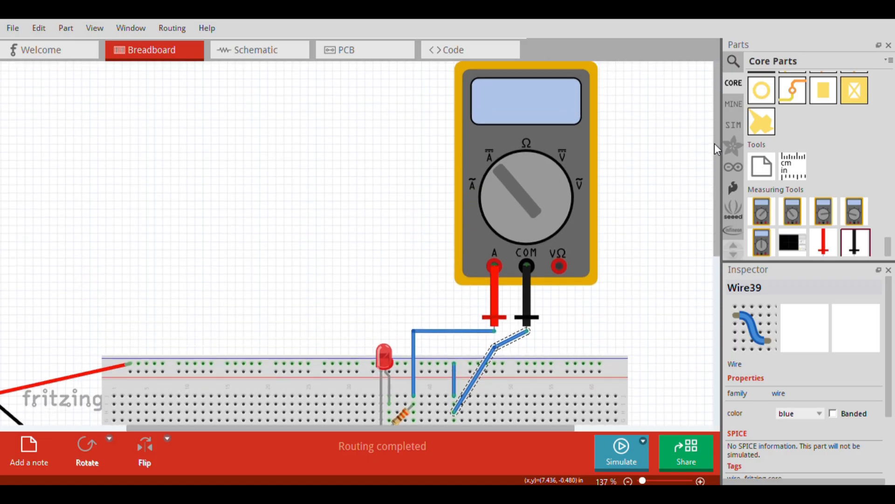
click(623, 452)
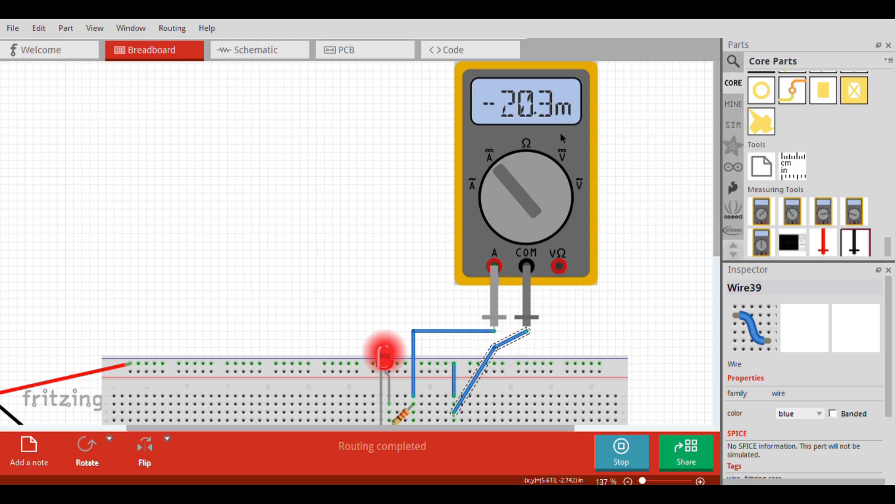
ctrl+scroll(600, 206, down, 2)
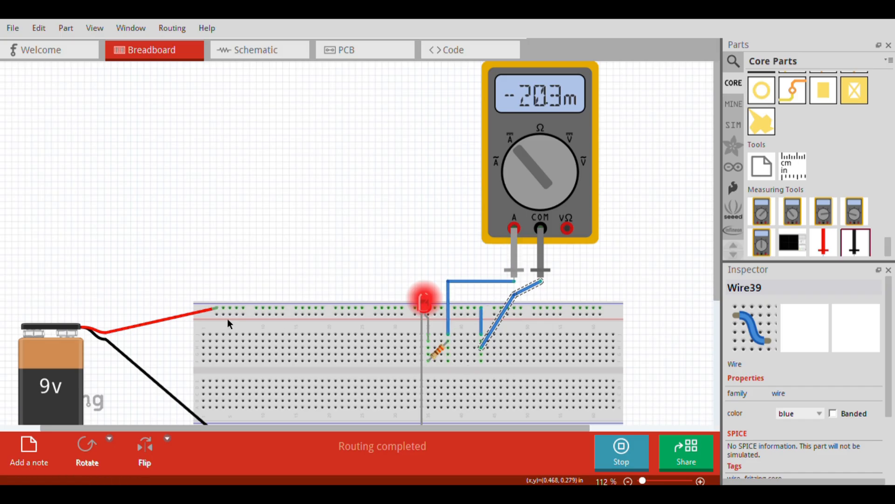
ctrl+scroll(226, 363, down, 2)
ctrl+scroll(228, 364, up, 3)
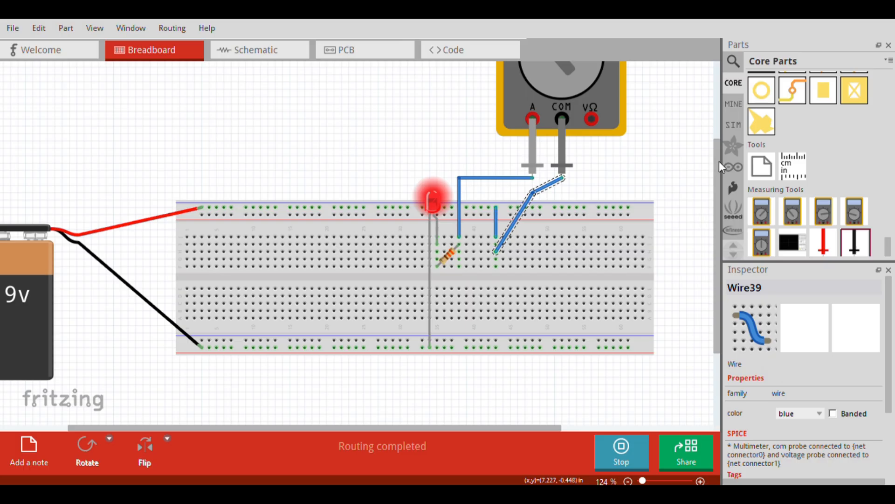
drag(719, 161, 703, 86)
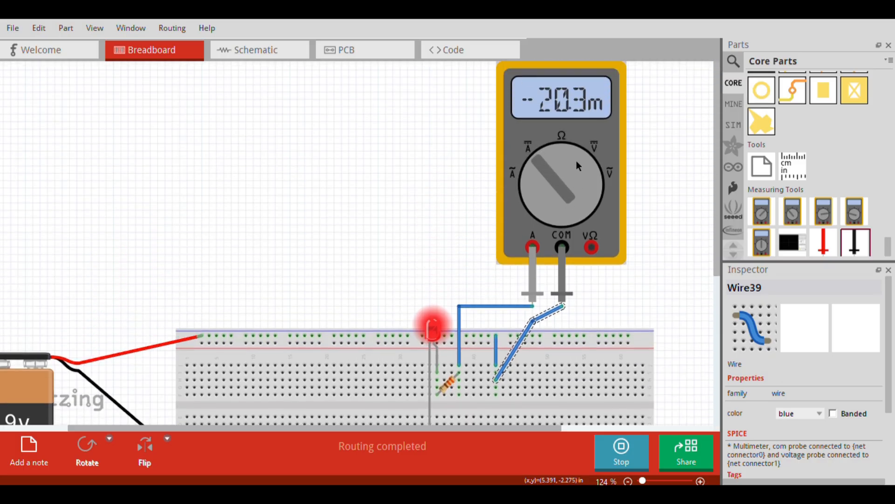
- Delete the bent wire on the black probe and connect column 43, row H to the probe's tip with a straight wire
click(548, 321)
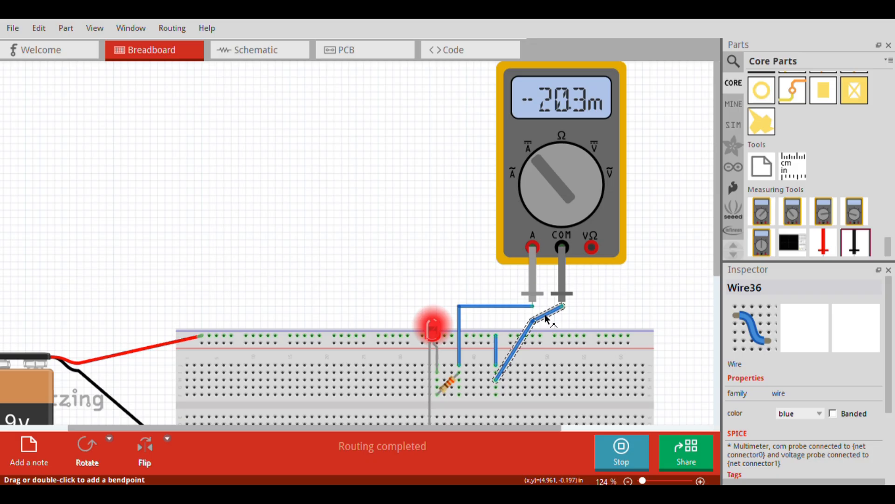
key(Delete)
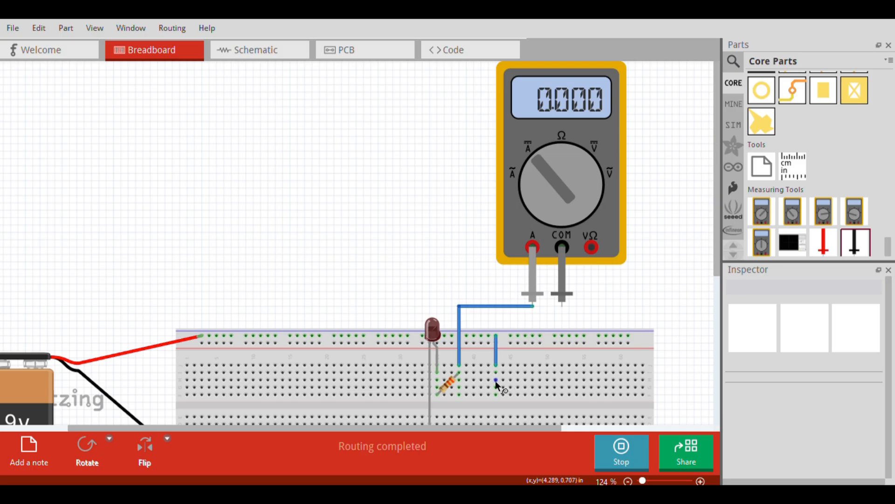
drag(496, 381, 562, 305)
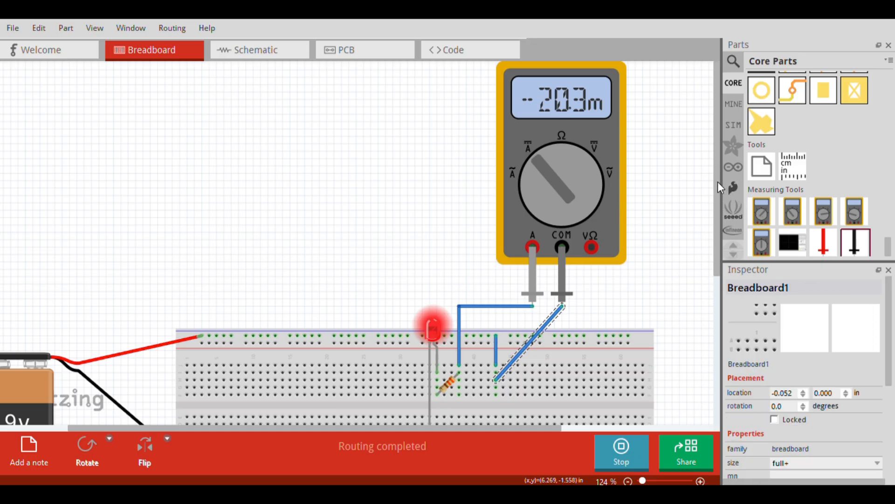
scroll(718, 189, down, 2)
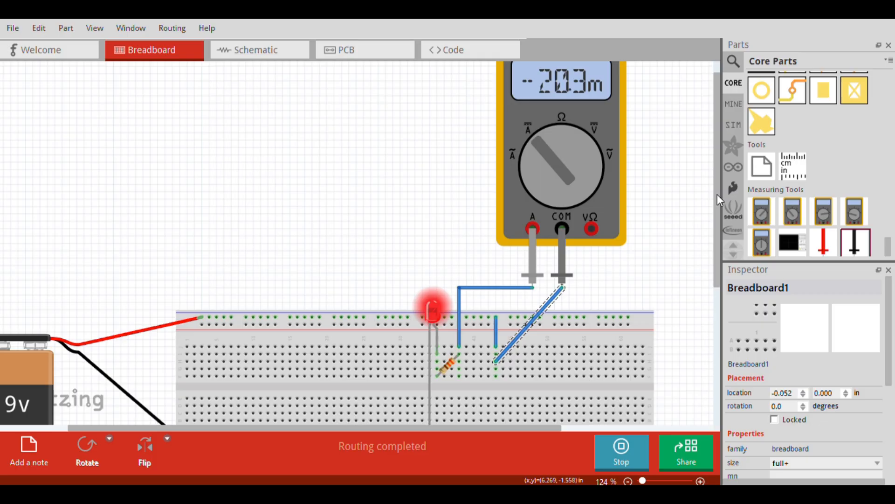
drag(718, 195, 717, 222)
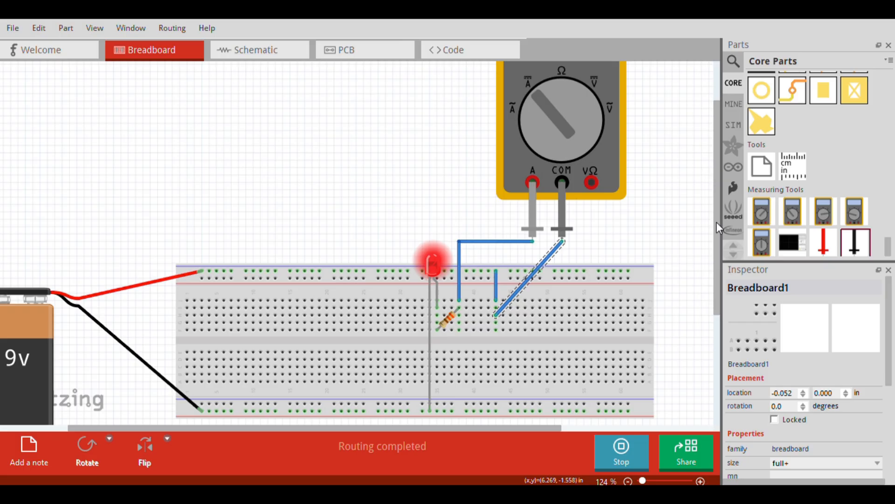